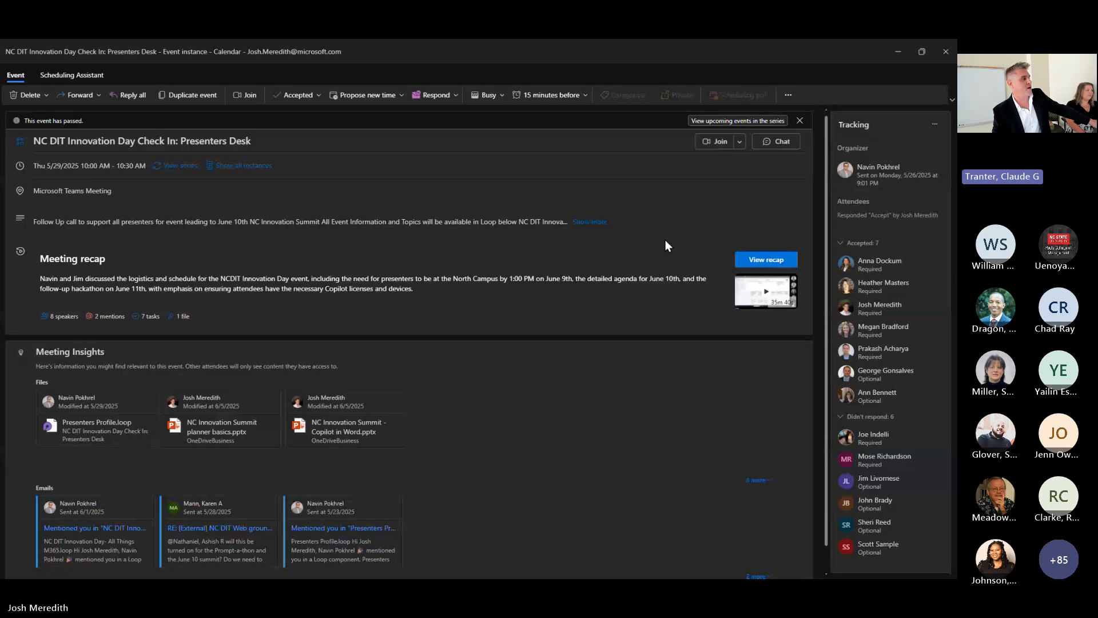
Step: Open the recap of the NC DIT Innovation Day presenters' check-in and review its AI summary and follow-up tasks
{"action": "left_click", "coordinate": [752, 261]}
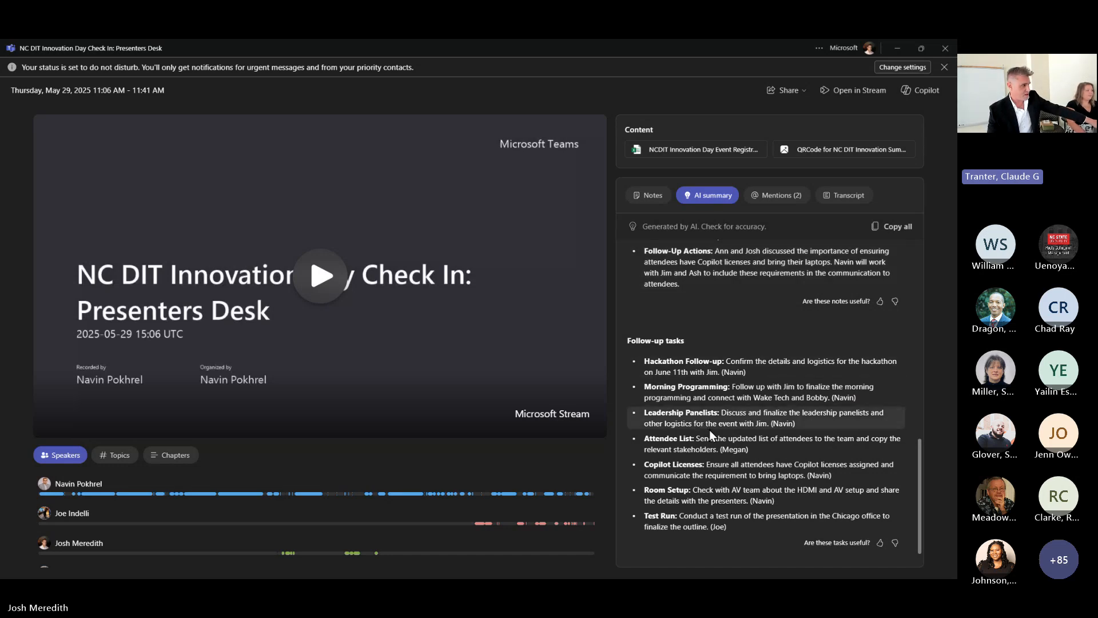
{"action": "scroll", "coordinate": [709, 430], "scroll_direction": "up", "scroll_amount": 15}
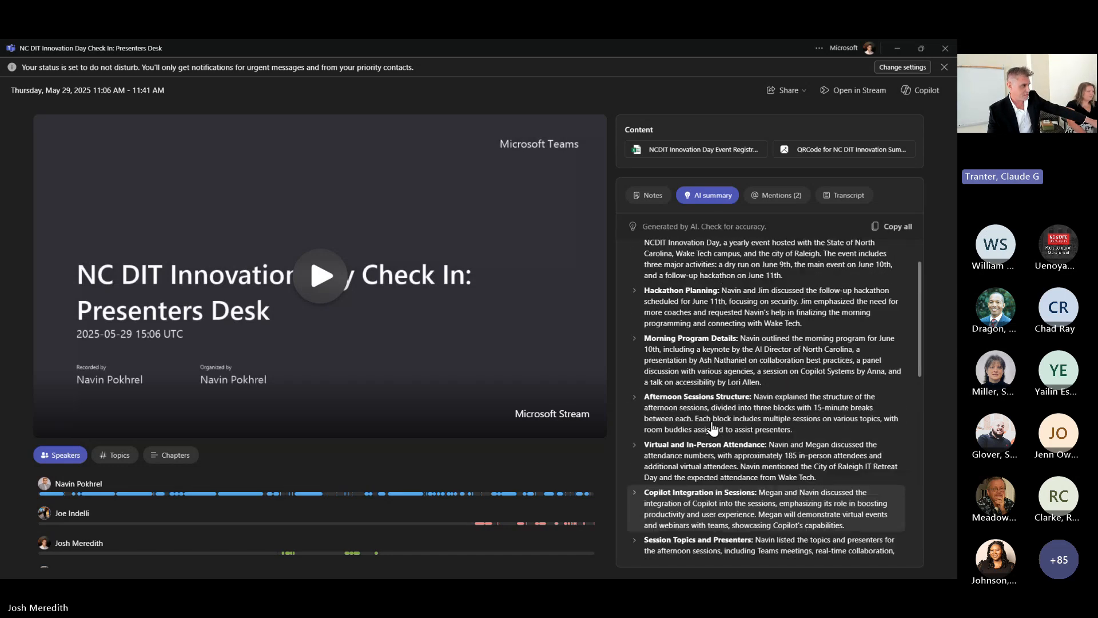
{"action": "scroll", "coordinate": [712, 422], "scroll_direction": "down", "scroll_amount": 4}
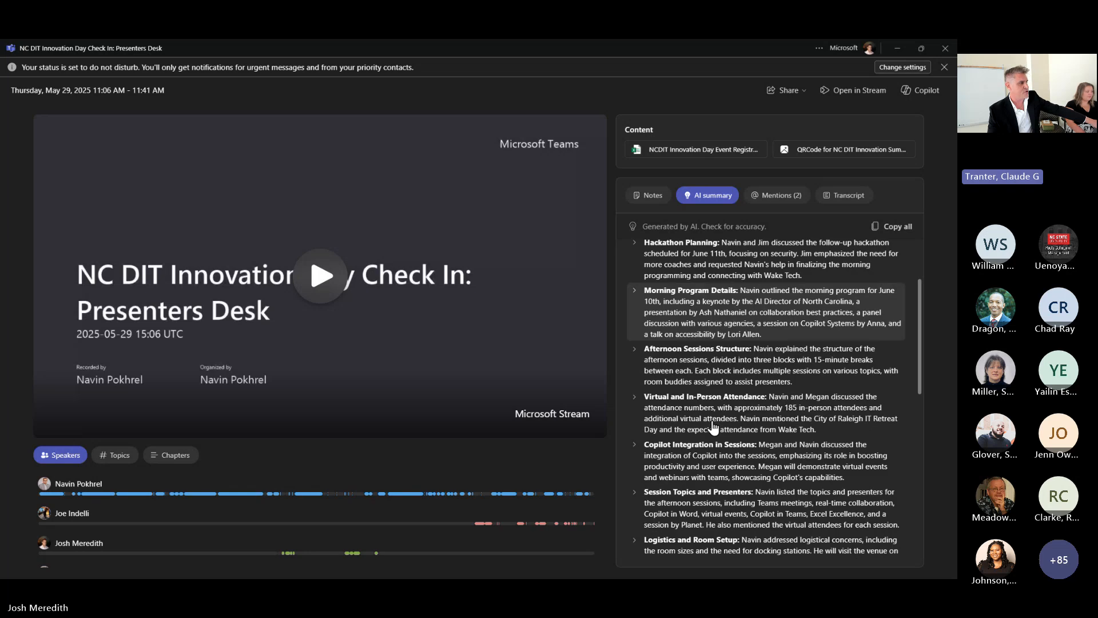
{"action": "scroll", "coordinate": [712, 426], "scroll_direction": "down", "scroll_amount": 5}
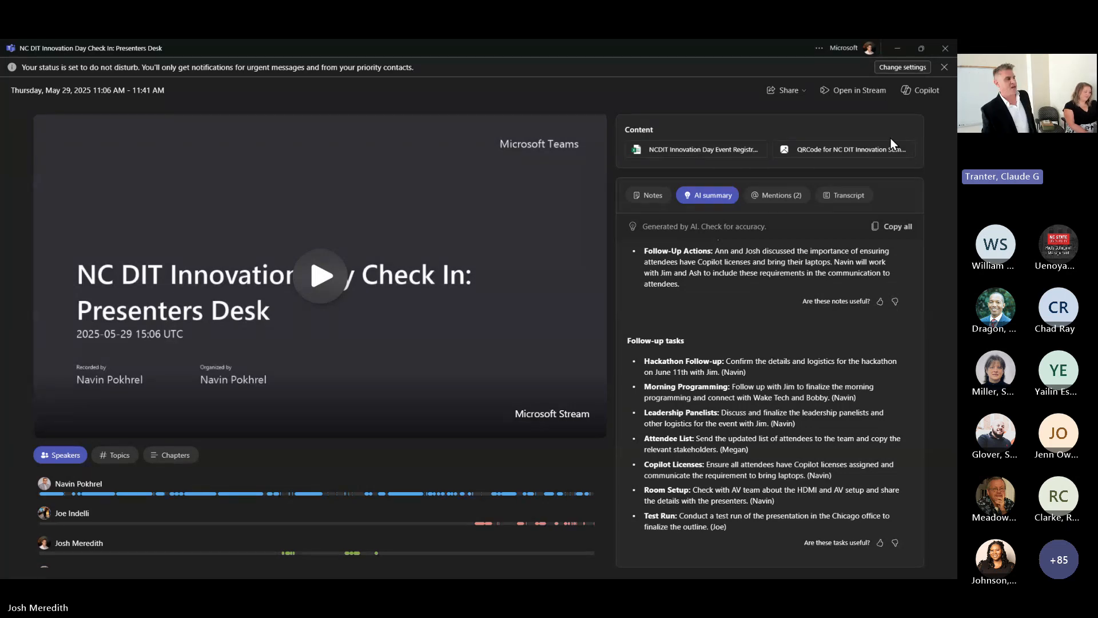
Step: Ask the meeting's Copilot to write an email assigning everyone's next action items, numbered by priority, in the tone of a manager addressing direct reports
{"action": "left_click", "coordinate": [907, 93]}
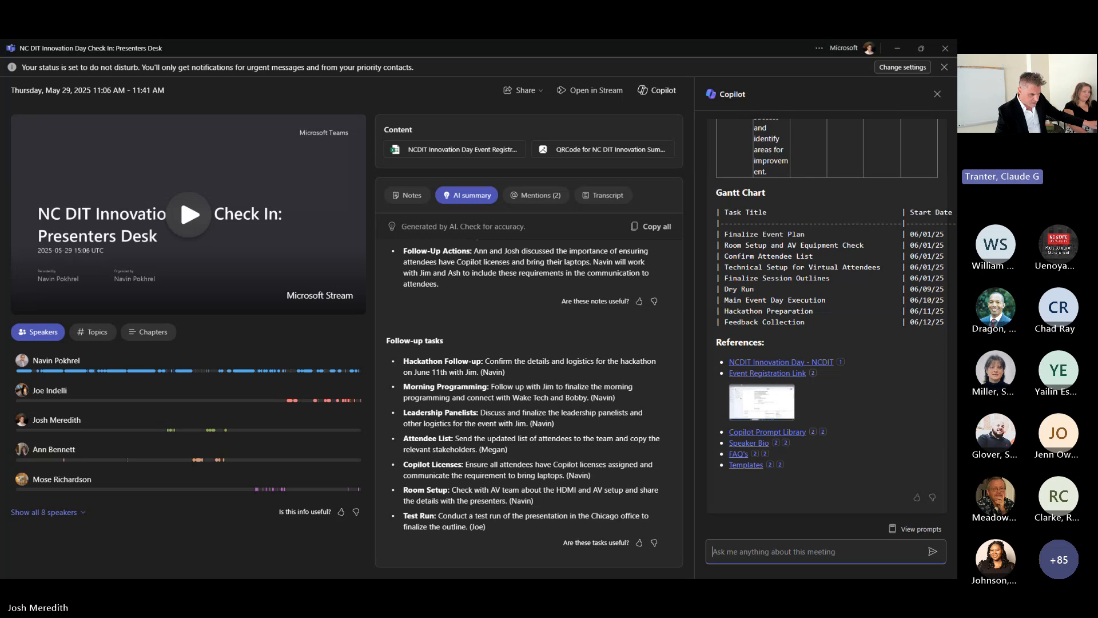
{"action": "key", "text": "alt+Tab"}
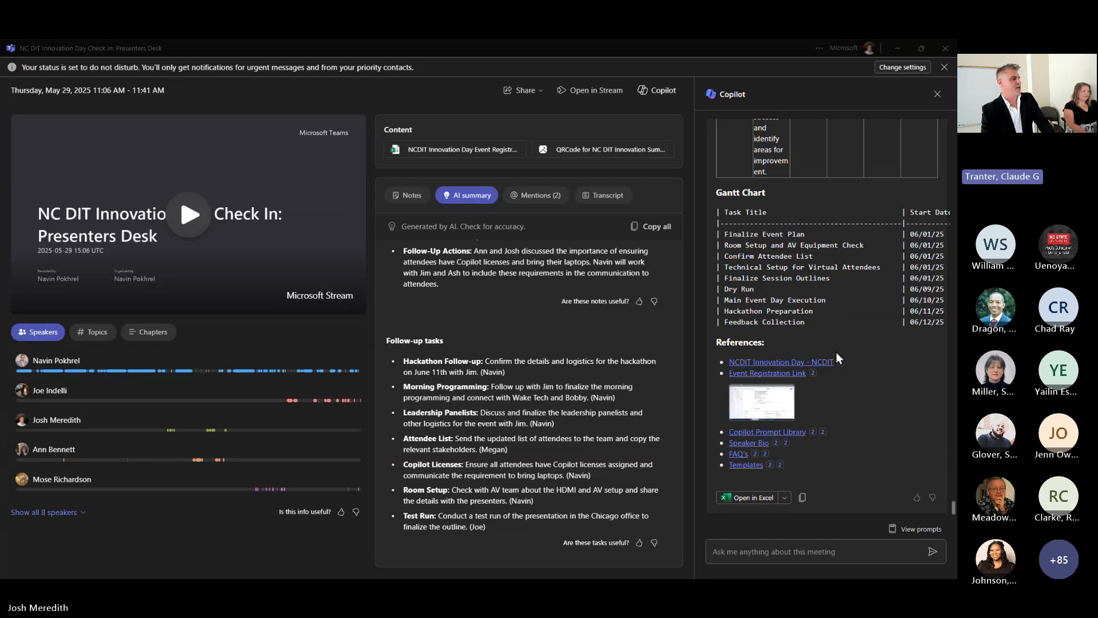
{"action": "mouse_move", "coordinate": [826, 430]}
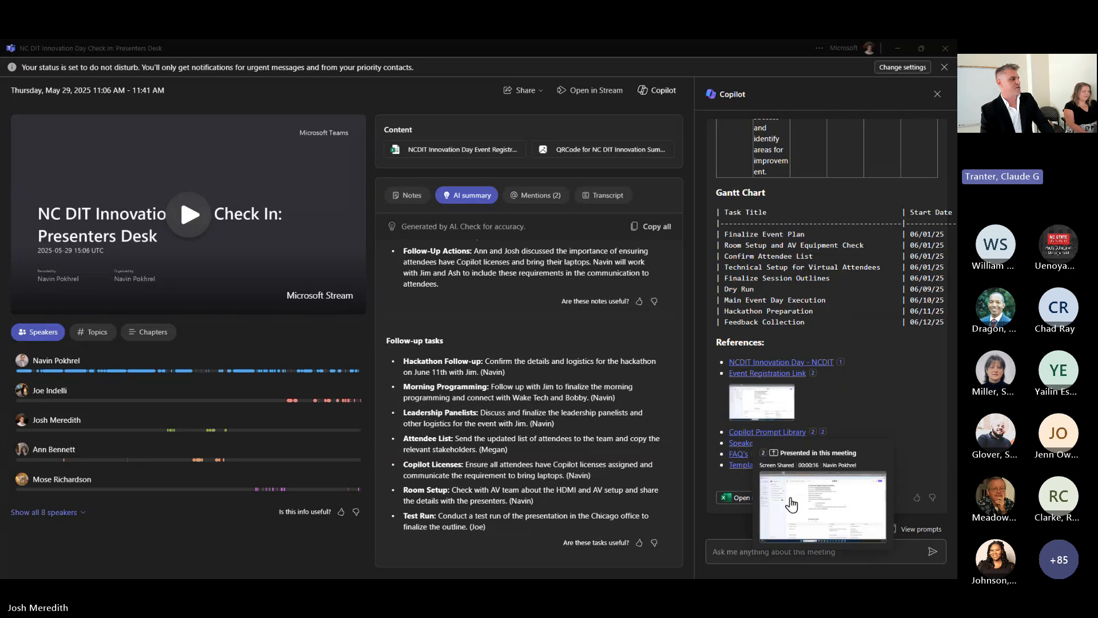
{"action": "left_click", "coordinate": [738, 551]}
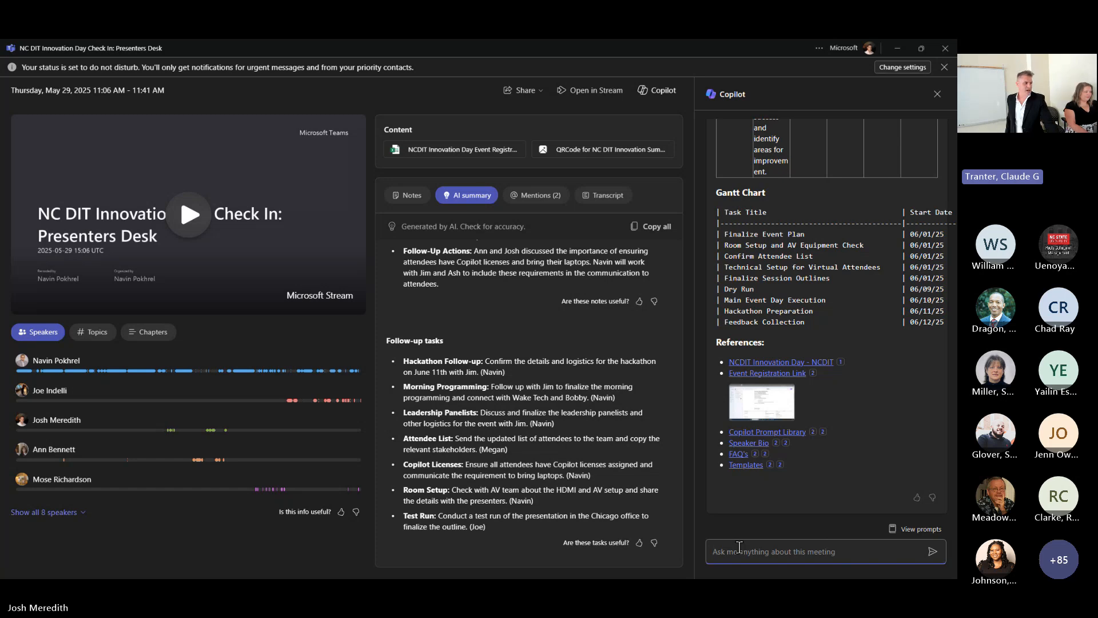
{"action": "type", "text": "Write an email creating the next action items for the everyone assigning tasks to them. Format it with numbers based on priority with a tone as a manager talking to the people that report to me."}
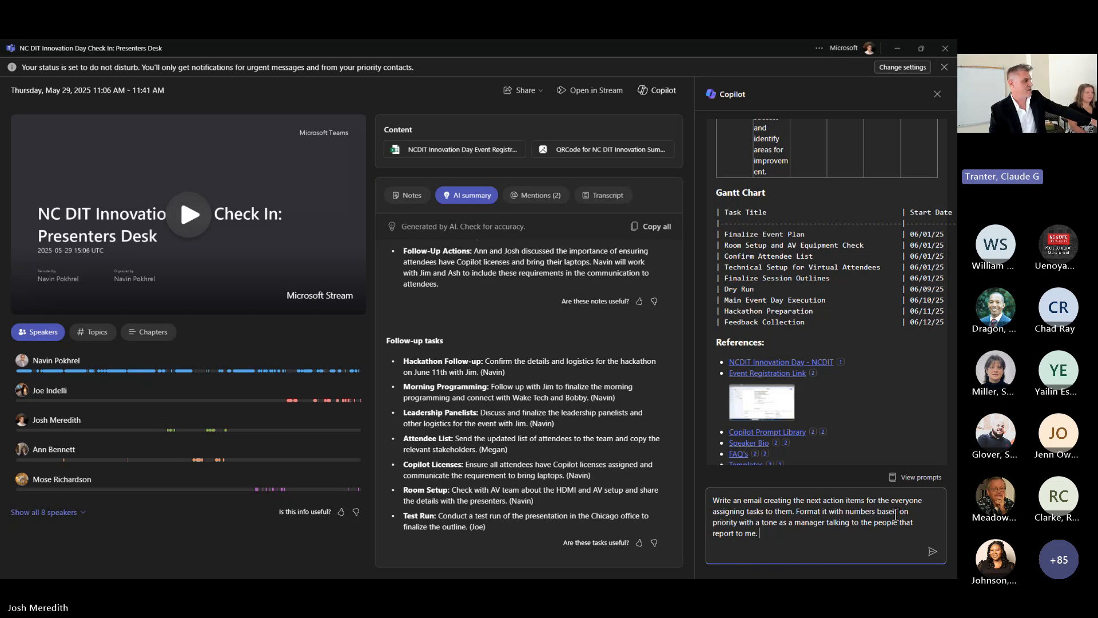
{"action": "left_click", "coordinate": [931, 553]}
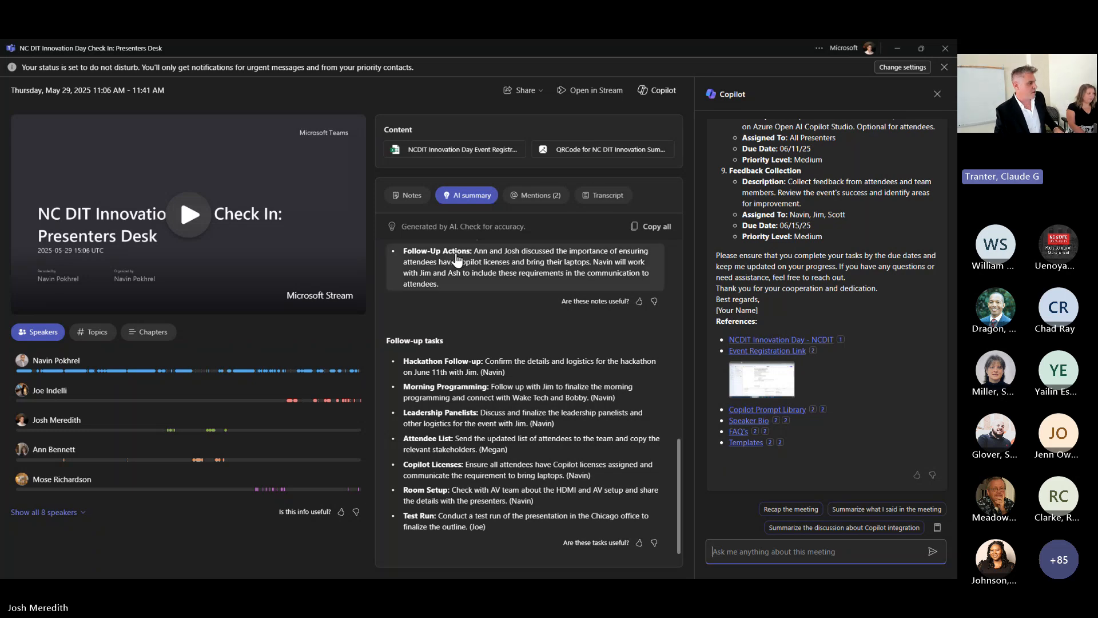
{"action": "mouse_move", "coordinate": [772, 443]}
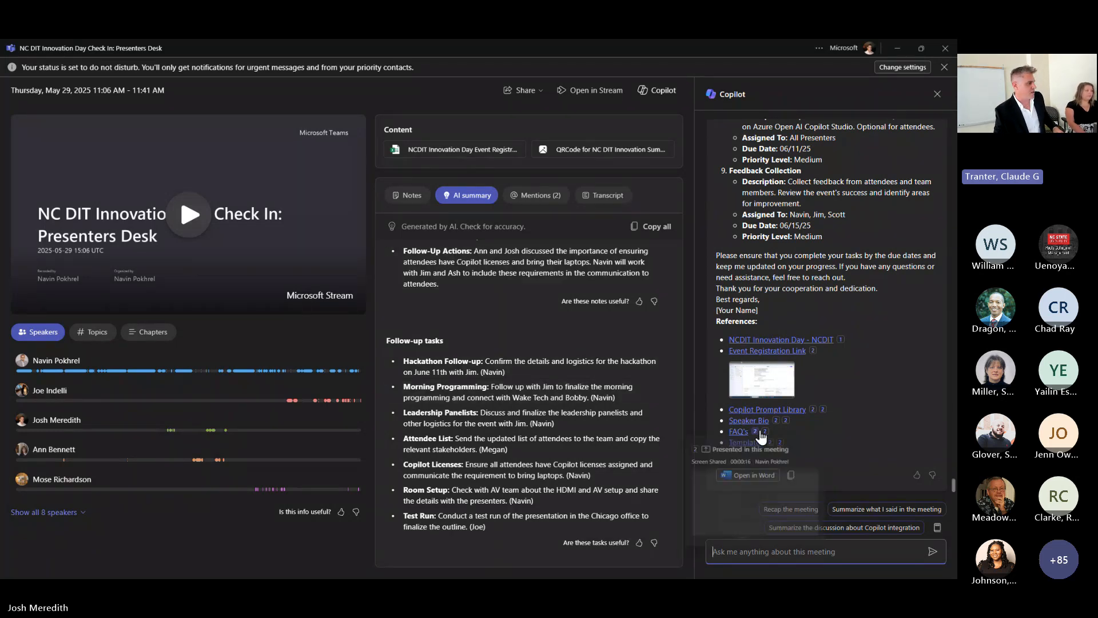
{"action": "left_click", "coordinate": [791, 474]}
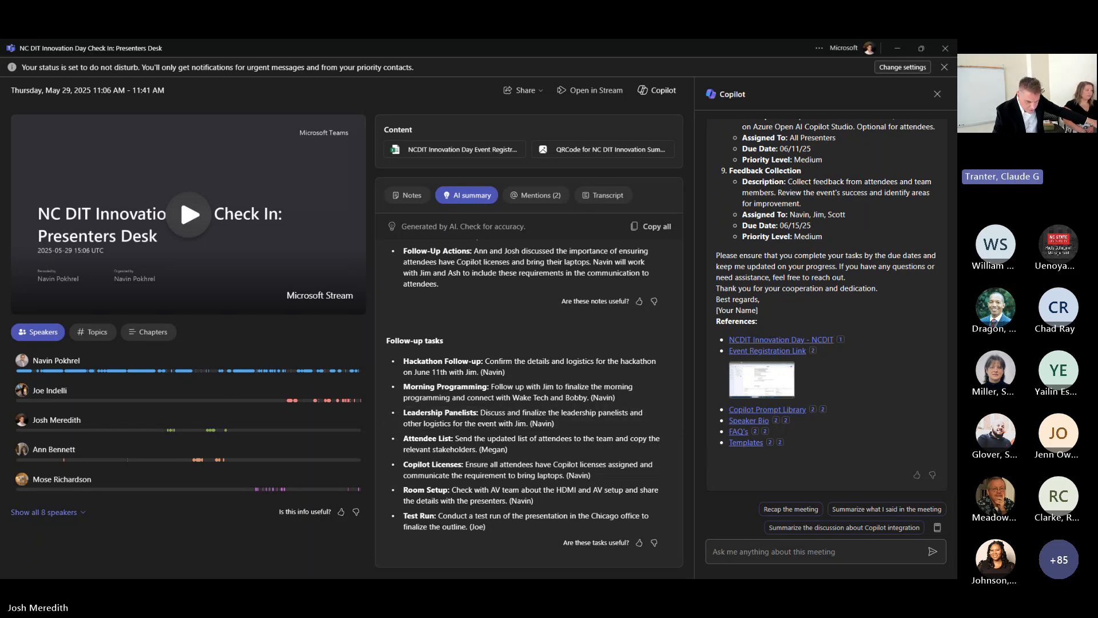
{"action": "key", "text": "alt+Tab"}
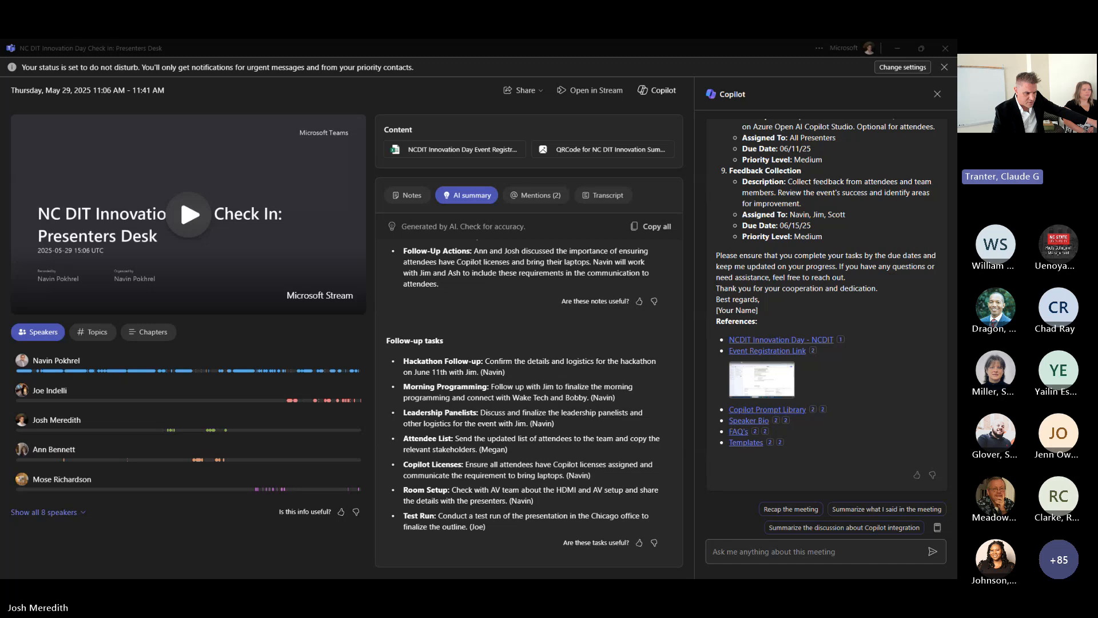
{"action": "left_click_drag", "start_coordinate": [0, 277], "coordinate": [571, 155]}
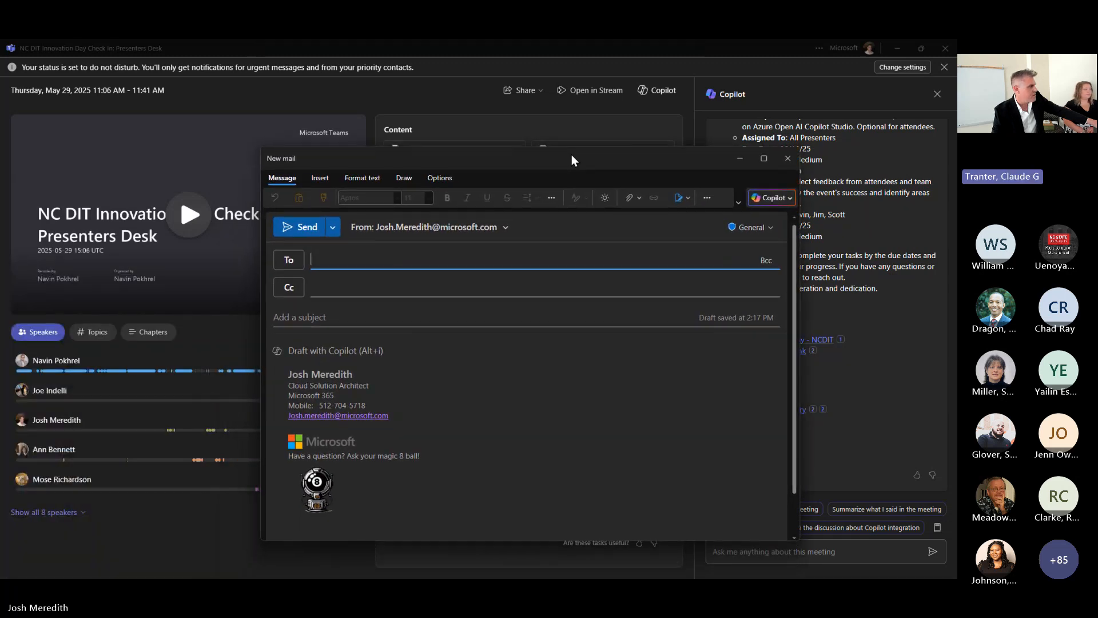
{"action": "left_click", "coordinate": [758, 161]}
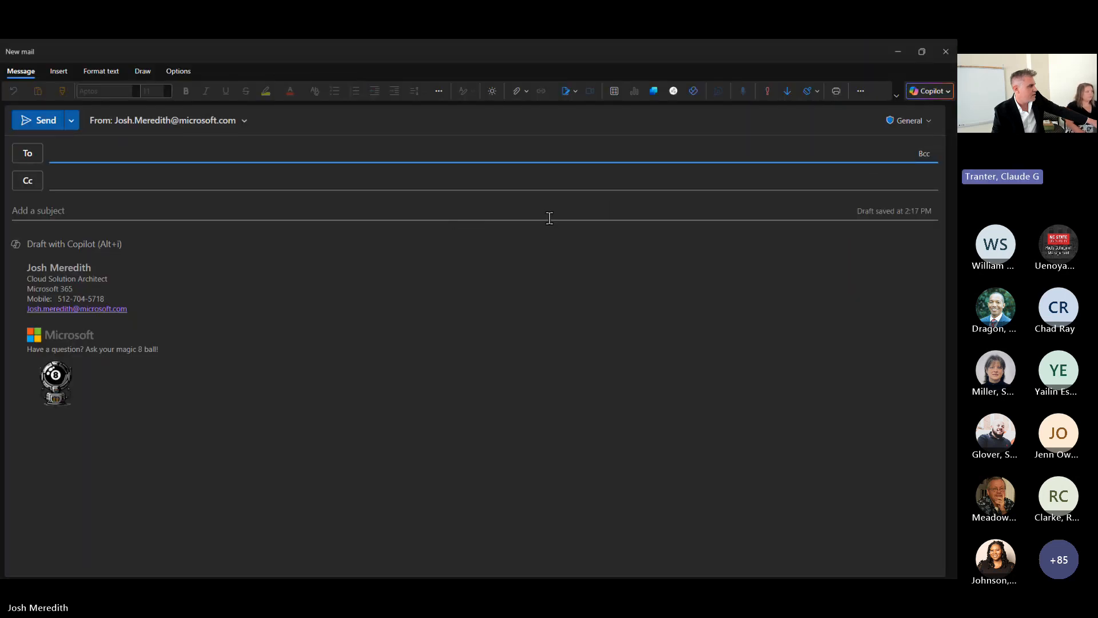
{"action": "left_click", "coordinate": [431, 232]}
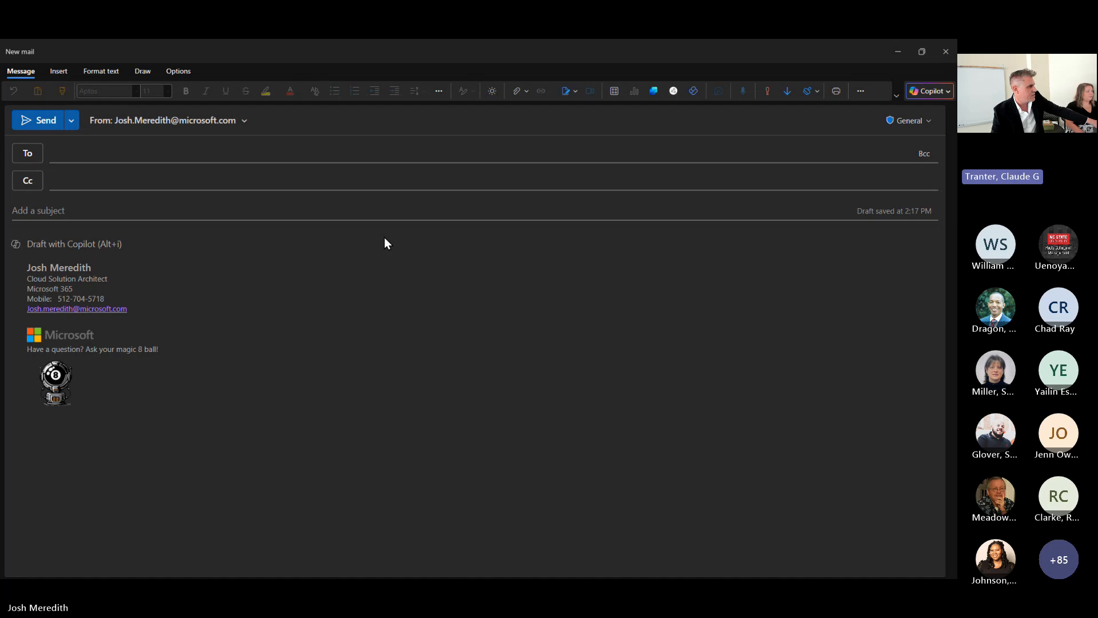
{"action": "left_click", "coordinate": [155, 246]}
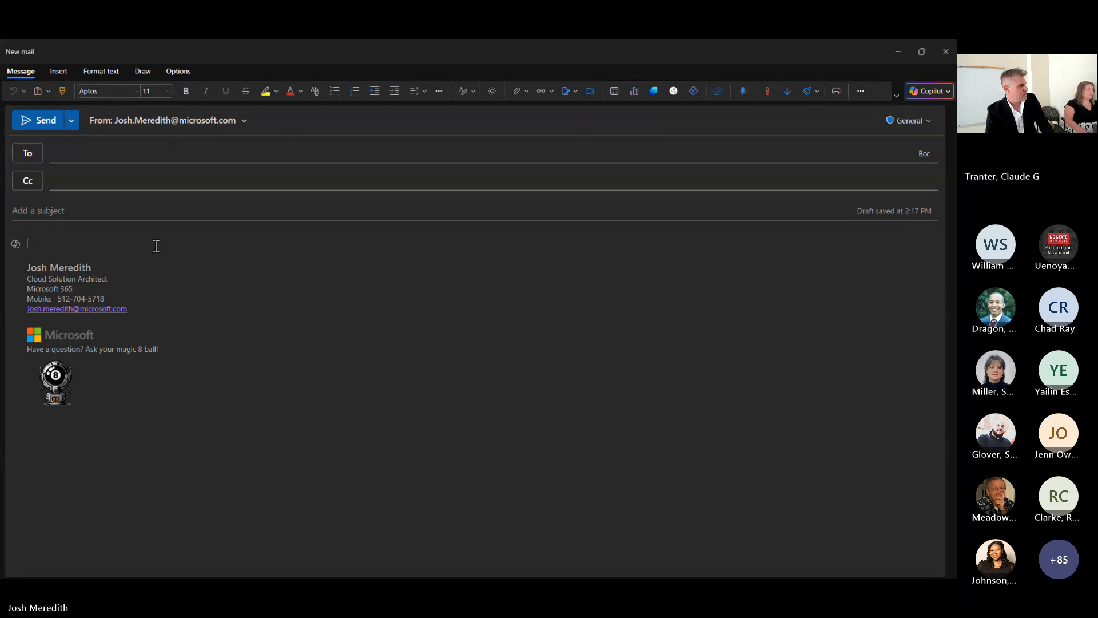
{"action": "key", "text": "ctrl+v"}
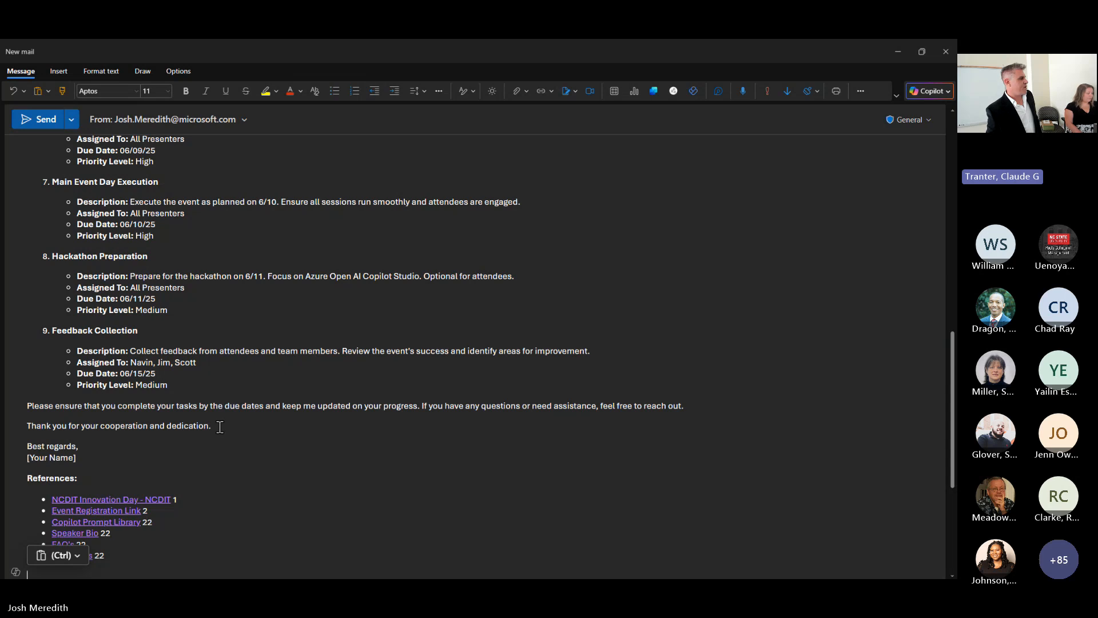
Step: Have Copilot rewrite the draft from subject to closing thanks with "Make this sound positive and inspiring, thanking them for all the hard work that they're doing"
{"action": "left_click_drag", "start_coordinate": [210, 428], "coordinate": [26, 284]}
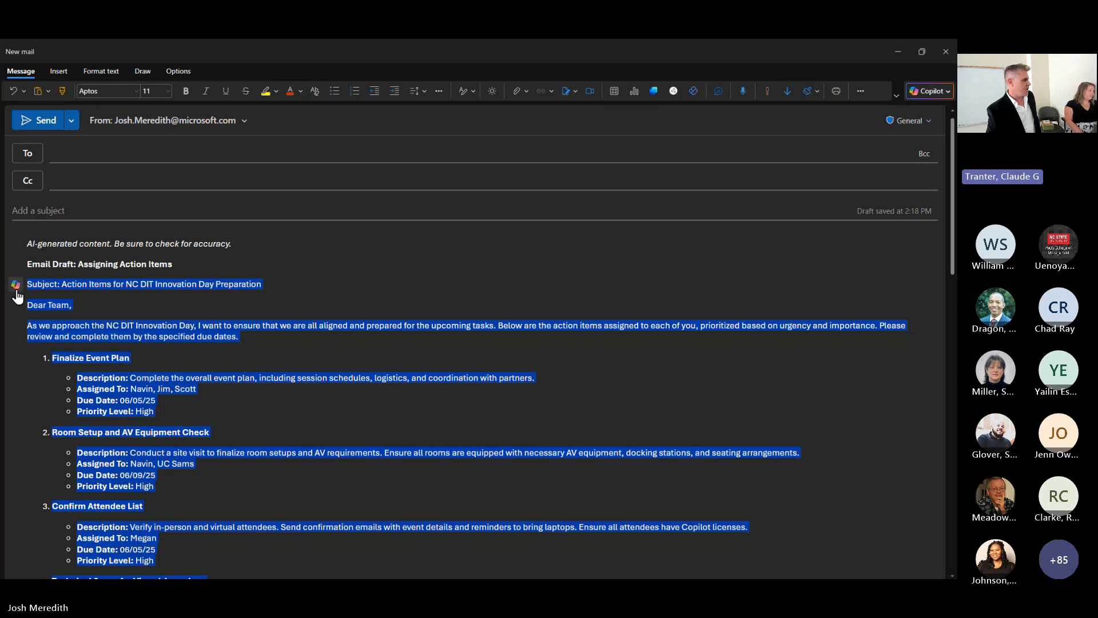
{"action": "left_click", "coordinate": [22, 289]}
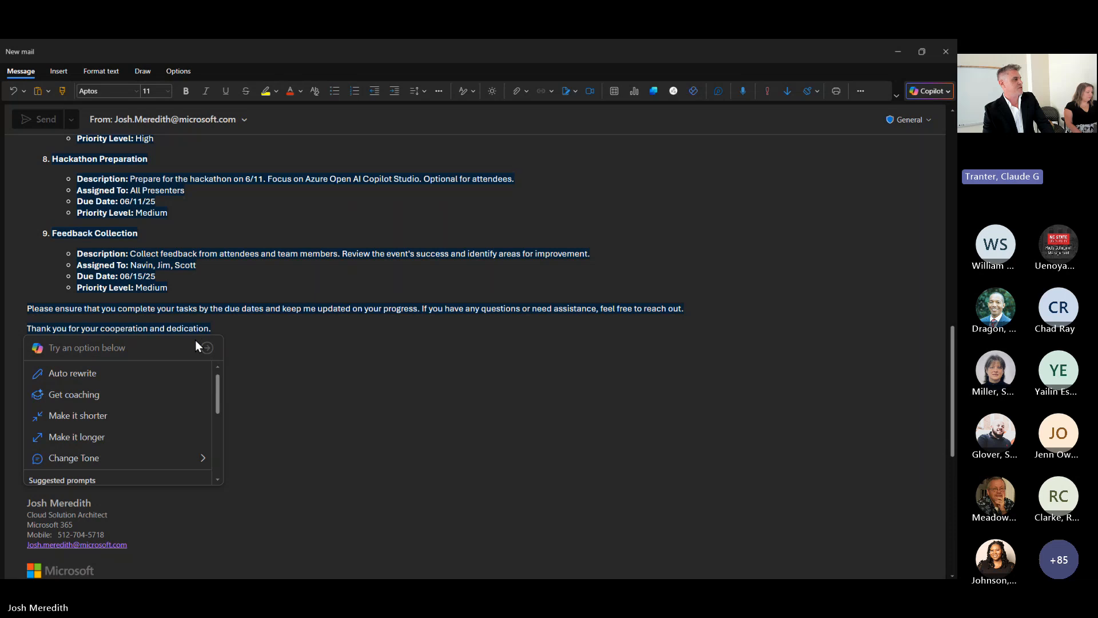
{"action": "left_click", "coordinate": [163, 348]}
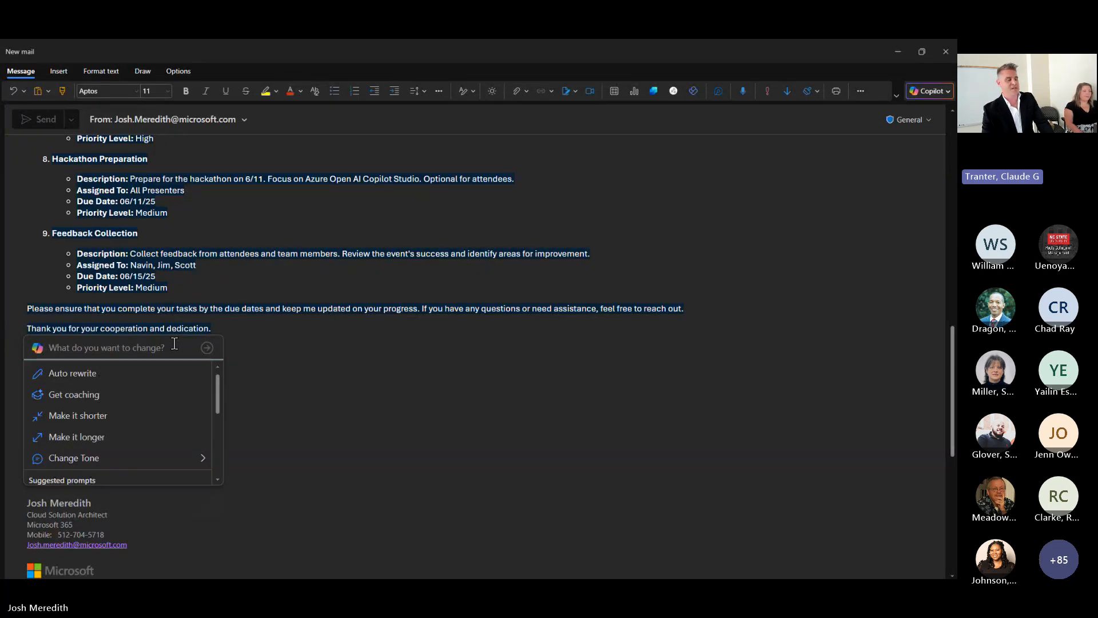
{"action": "key", "text": "ctrl+v"}
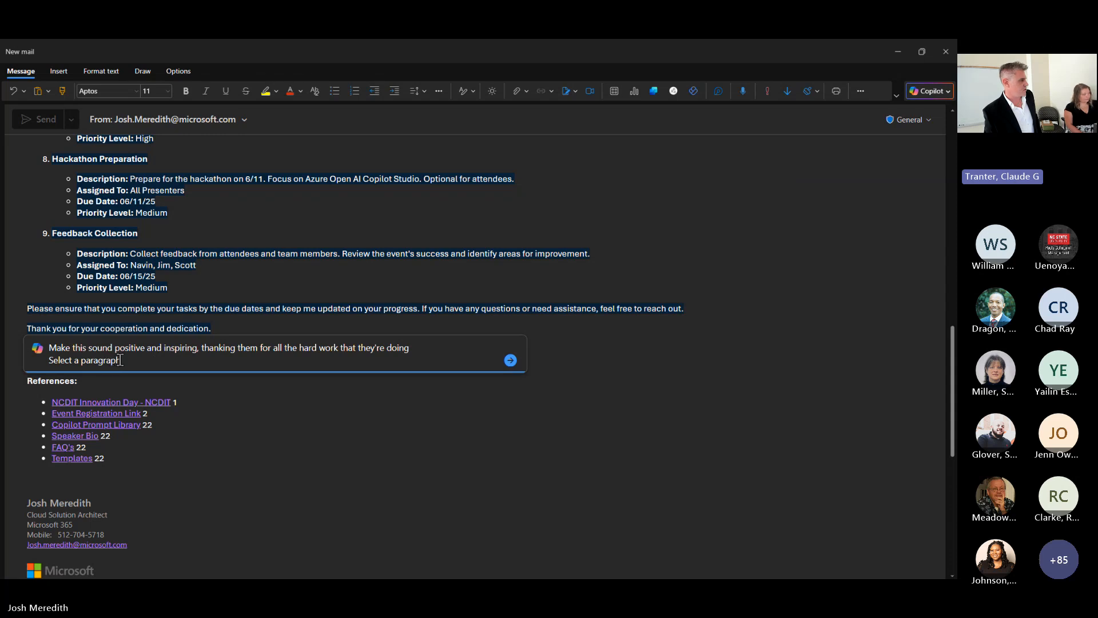
{"action": "left_click_drag", "start_coordinate": [121, 360], "coordinate": [45, 361]}
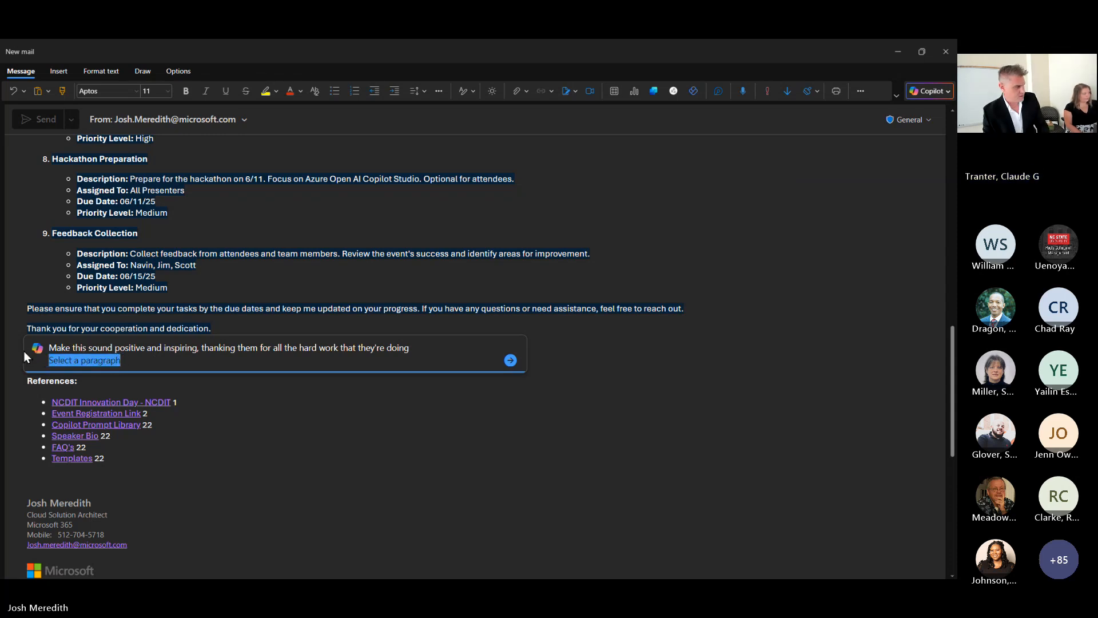
{"action": "key", "text": "BackSpace"}
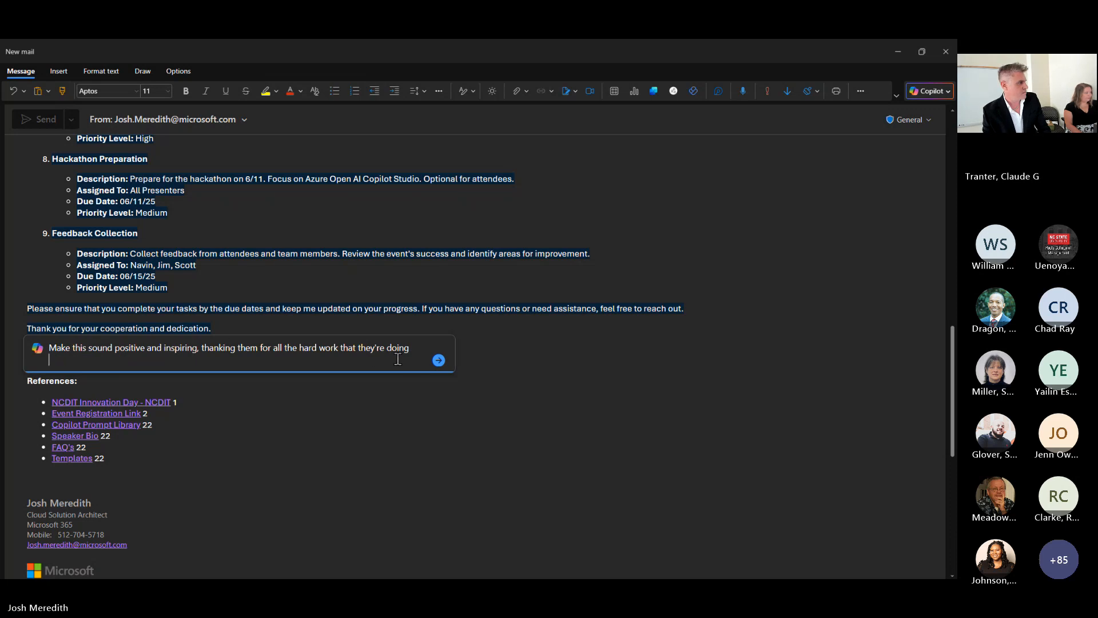
{"action": "left_click", "coordinate": [432, 362]}
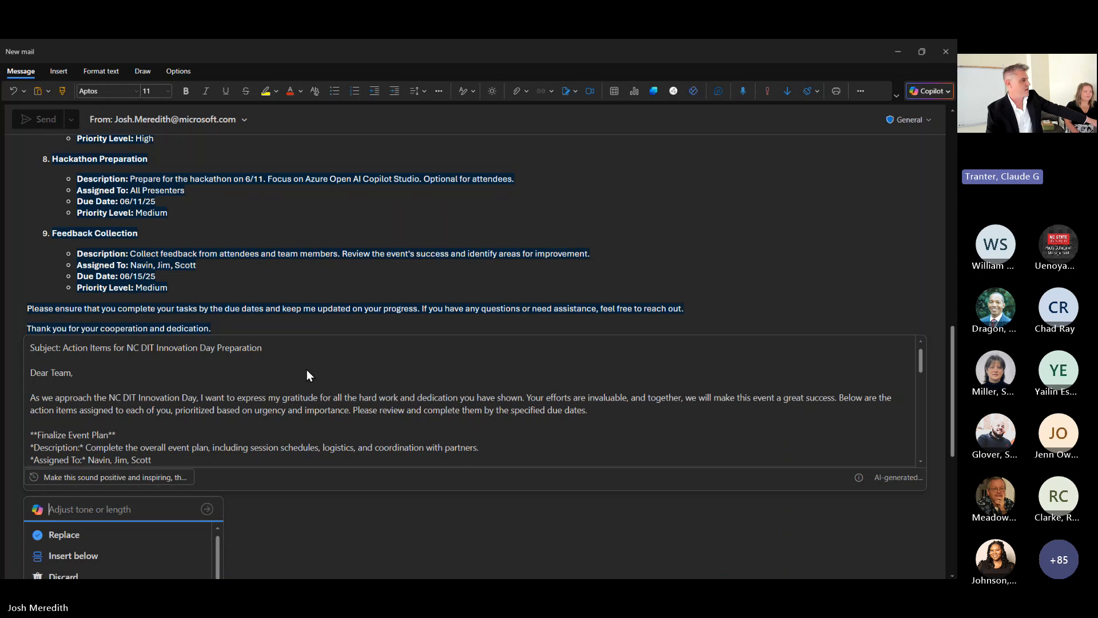
Step: Examine Copilot's rewritten email through to its sign-off, along with the options for keeping or modifying it
{"action": "scroll", "coordinate": [306, 375], "scroll_direction": "down", "scroll_amount": 10}
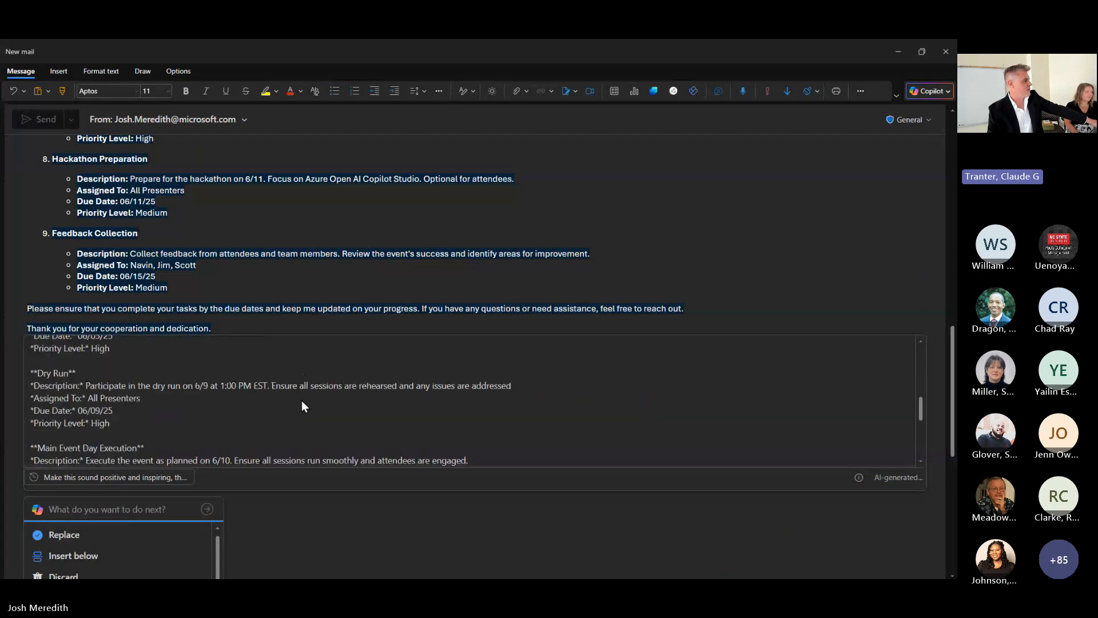
{"action": "scroll", "coordinate": [290, 411], "scroll_direction": "down", "scroll_amount": 3}
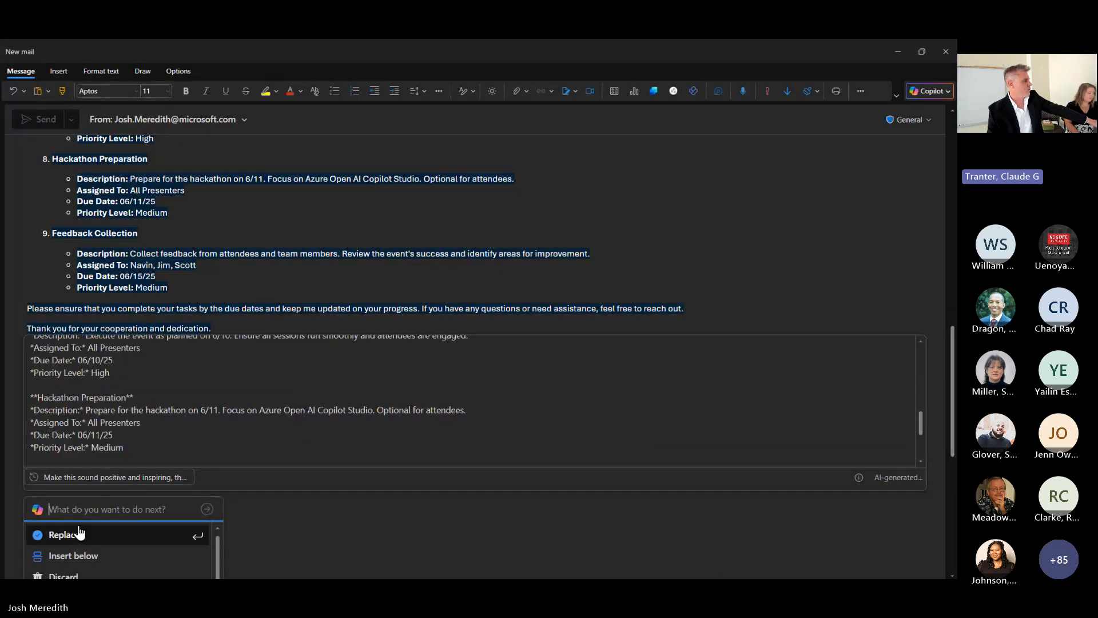
{"action": "scroll", "coordinate": [183, 510], "scroll_direction": "down", "scroll_amount": 5}
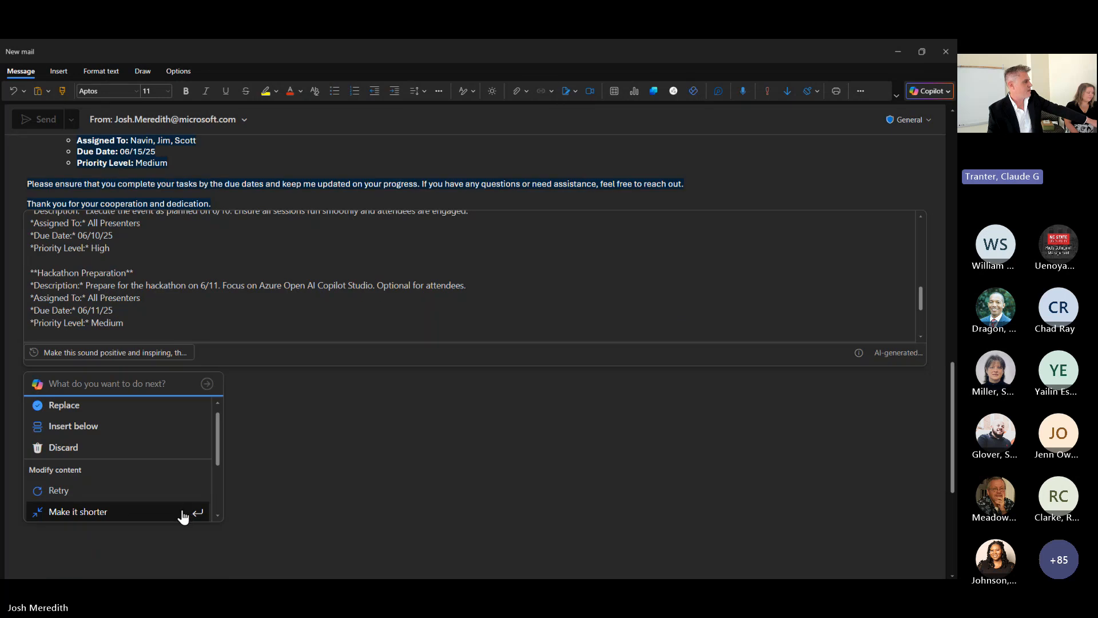
{"action": "scroll", "coordinate": [137, 484], "scroll_direction": "up", "scroll_amount": 2}
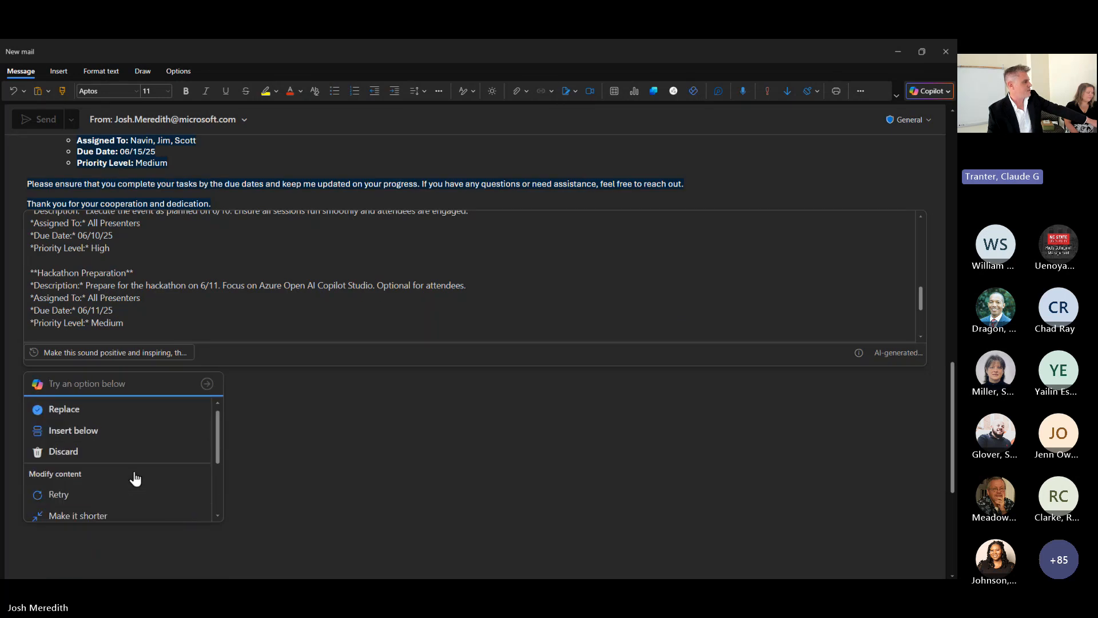
{"action": "scroll", "coordinate": [135, 478], "scroll_direction": "up", "scroll_amount": 5}
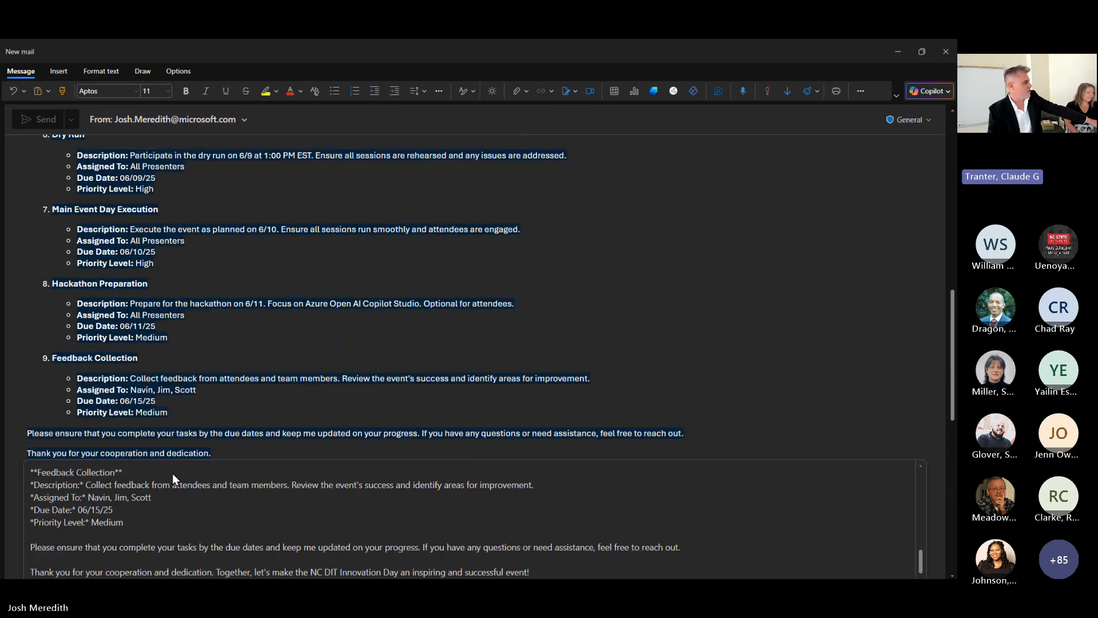
{"action": "scroll", "coordinate": [173, 472], "scroll_direction": "down", "scroll_amount": 1}
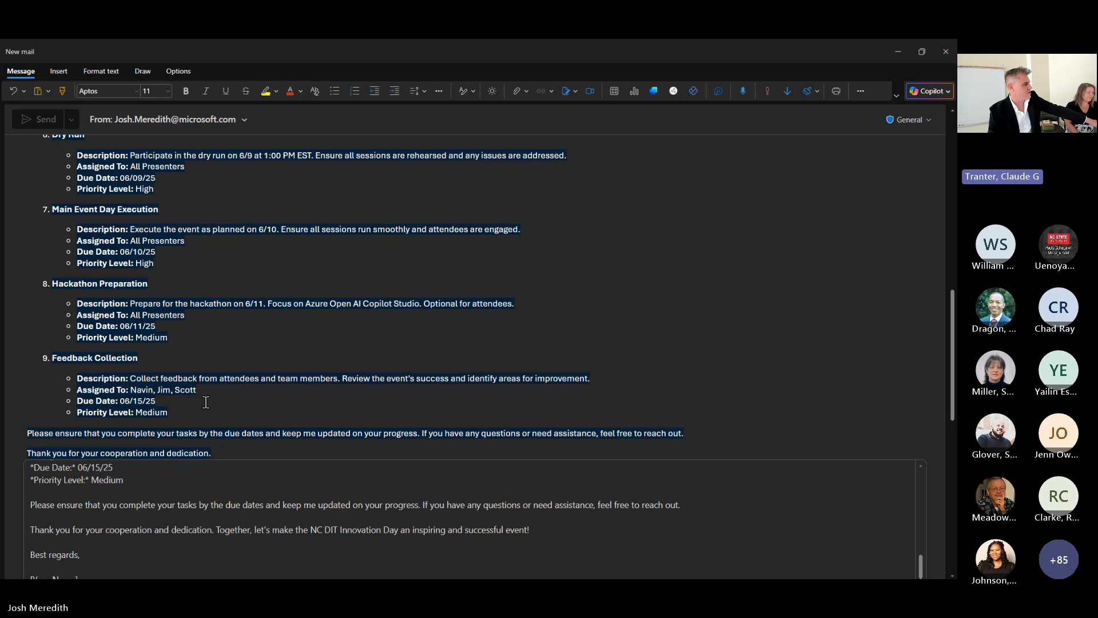
{"action": "scroll", "coordinate": [200, 395], "scroll_direction": "down", "scroll_amount": 3}
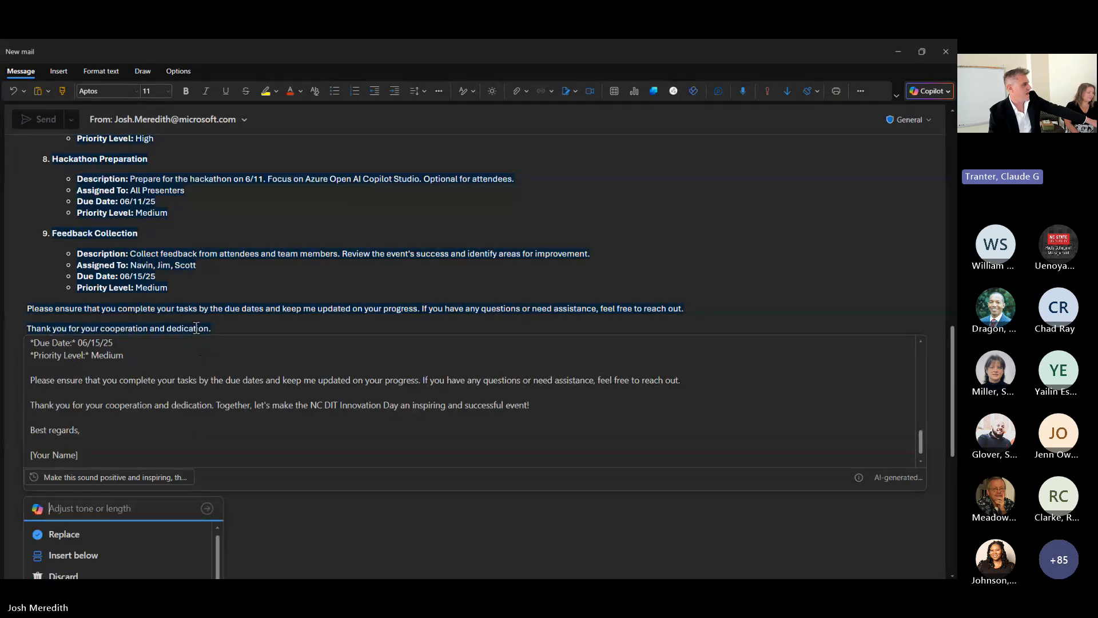
{"action": "scroll", "coordinate": [194, 231], "scroll_direction": "down", "scroll_amount": 3}
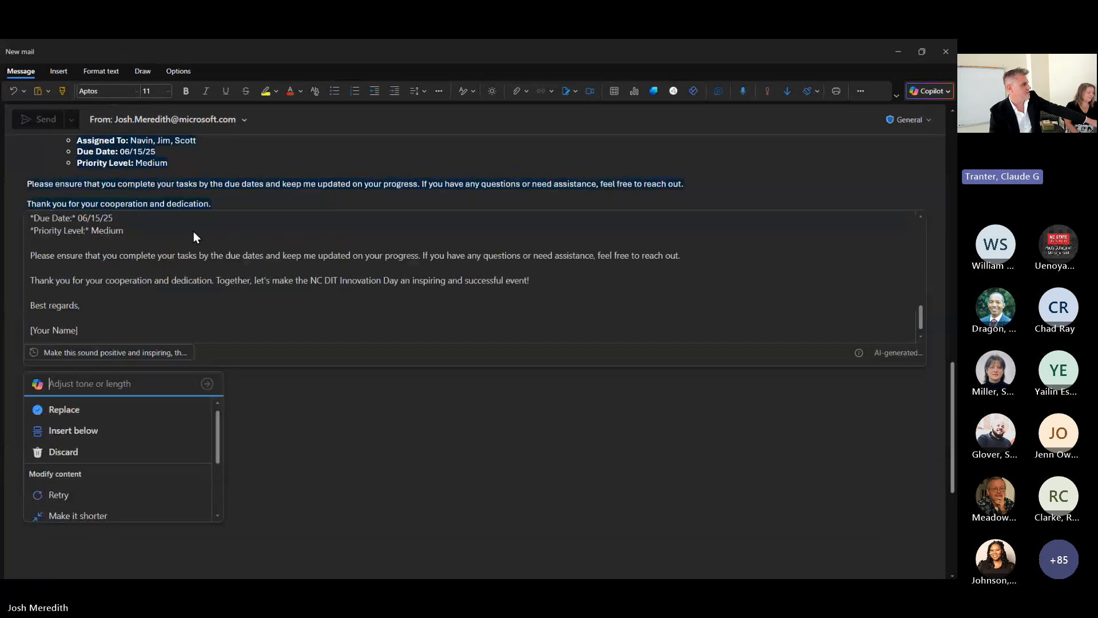
{"action": "scroll", "coordinate": [193, 231], "scroll_direction": "down", "scroll_amount": 1}
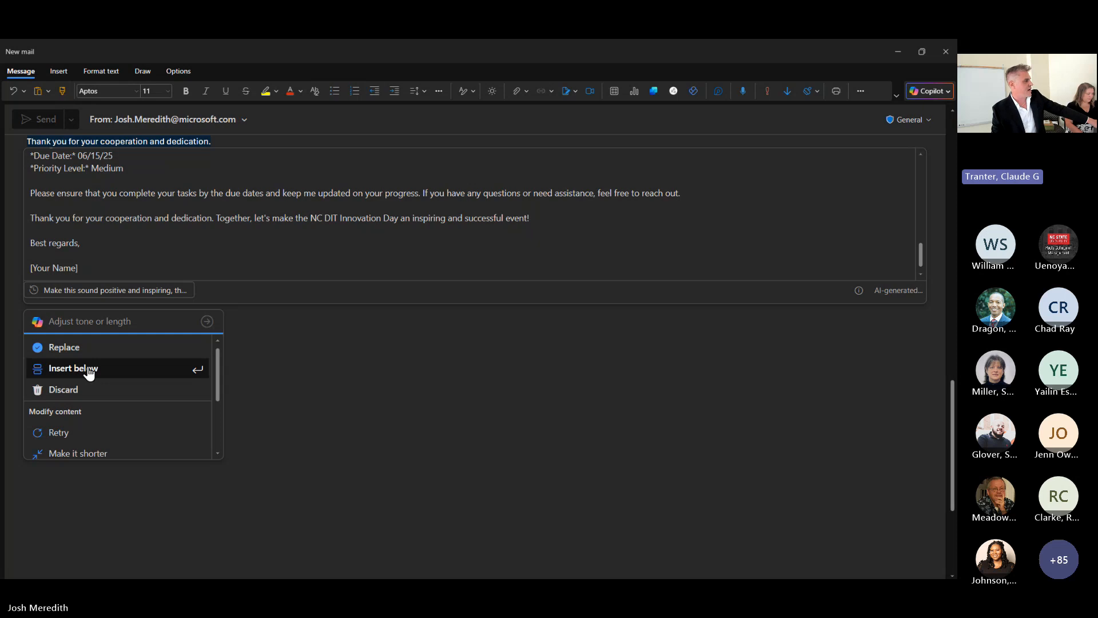
{"action": "scroll", "coordinate": [86, 432], "scroll_direction": "down", "scroll_amount": 4}
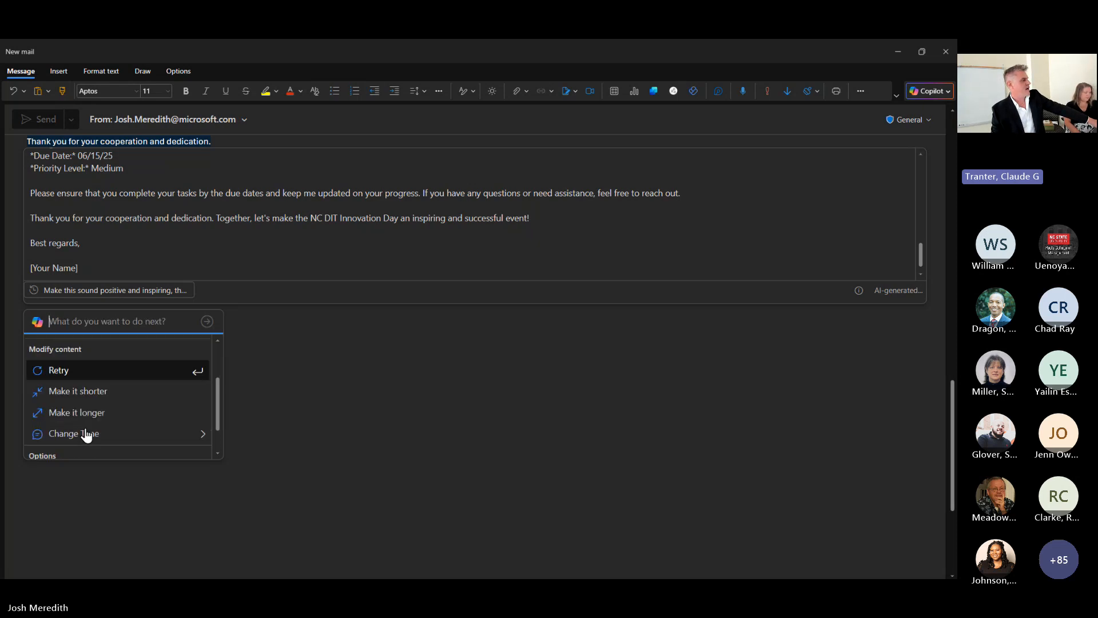
Step: Replace the original draft with Copilot's positive, inspiring rewrite and review the updated email up to its subject and greeting
{"action": "scroll", "coordinate": [87, 426], "scroll_direction": "up", "scroll_amount": 4}
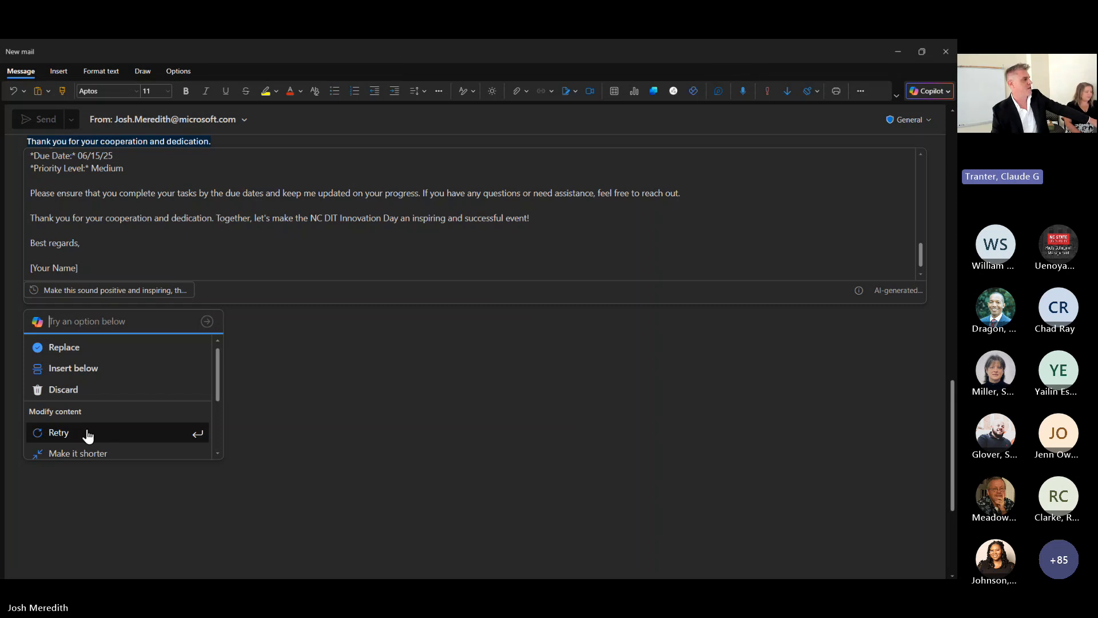
{"action": "left_click", "coordinate": [86, 353]}
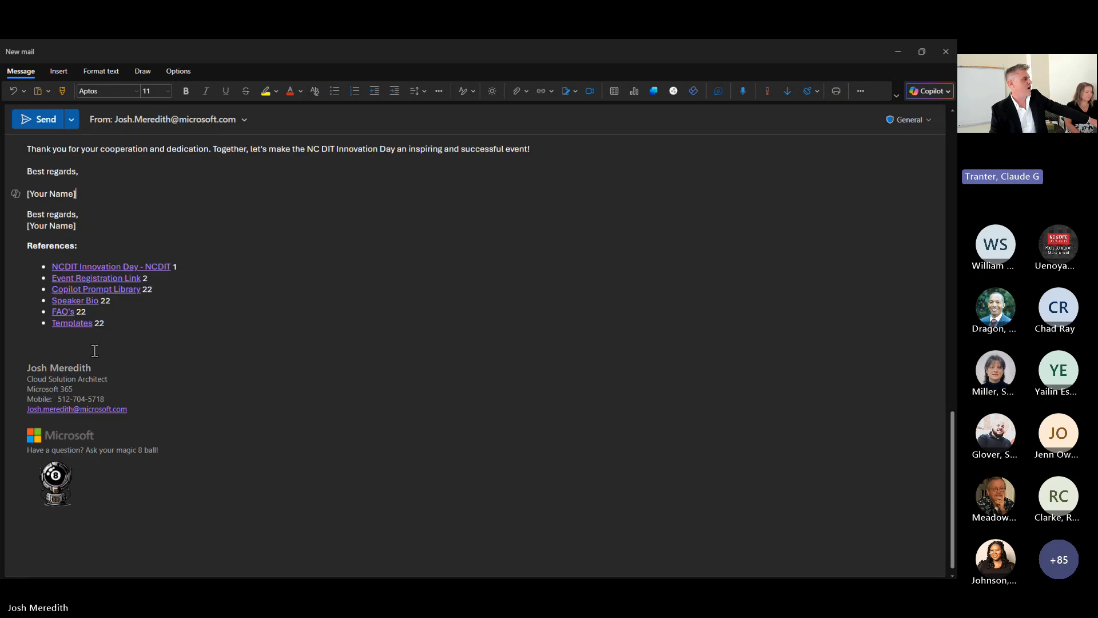
{"action": "scroll", "coordinate": [95, 350], "scroll_direction": "up", "scroll_amount": 15}
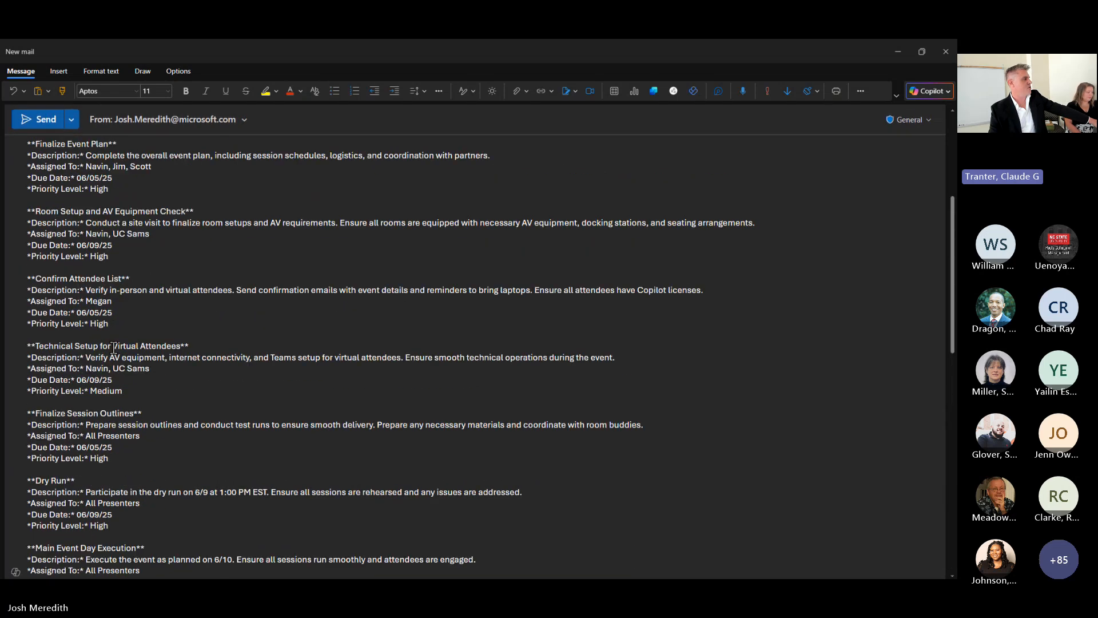
{"action": "scroll", "coordinate": [114, 347], "scroll_direction": "up", "scroll_amount": 4}
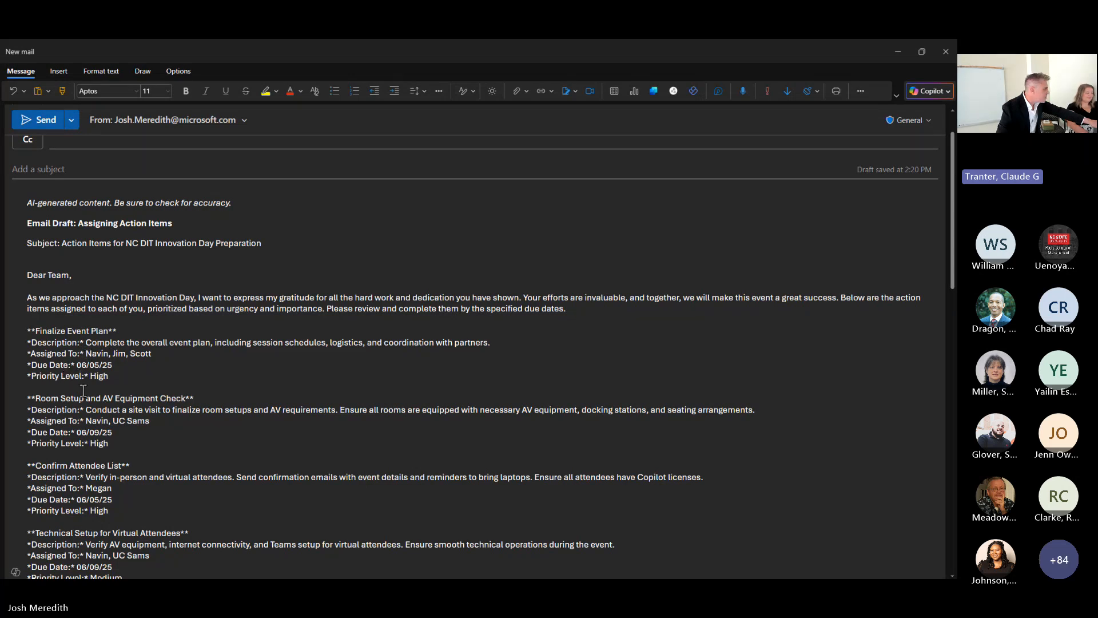
Step: Have Copilot rewrite the Confirm Attendee List description to inspire focus and stress on-time completion, noting the assignee can be insubordinate and aloof
{"action": "scroll", "coordinate": [91, 400], "scroll_direction": "down", "scroll_amount": 1}
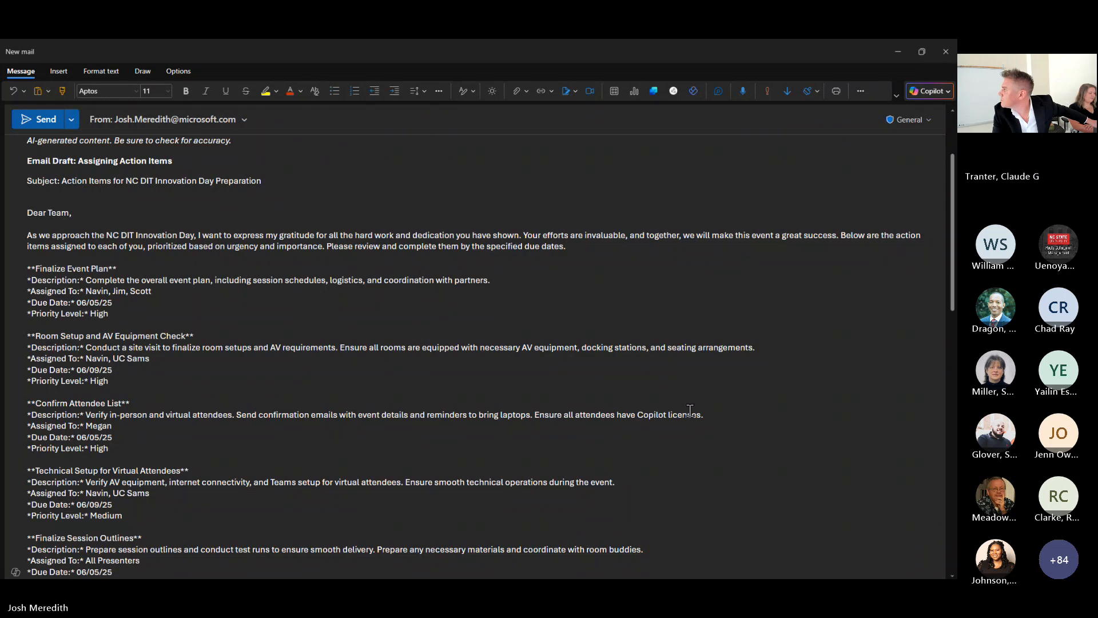
{"action": "left_click_drag", "start_coordinate": [703, 414], "coordinate": [84, 414]}
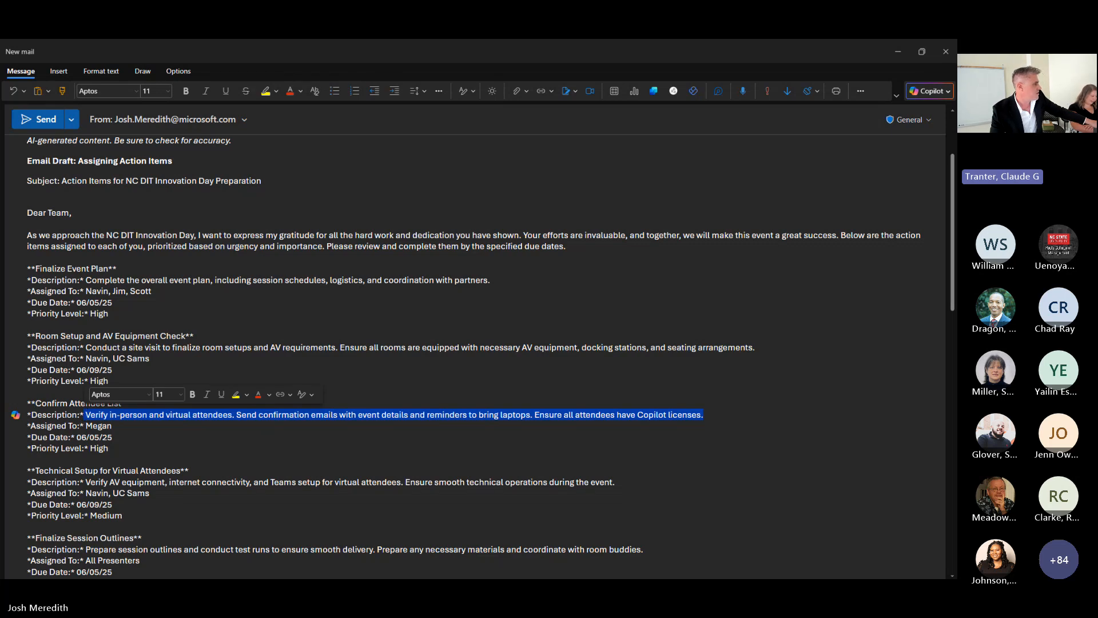
{"action": "left_click", "coordinate": [15, 417]}
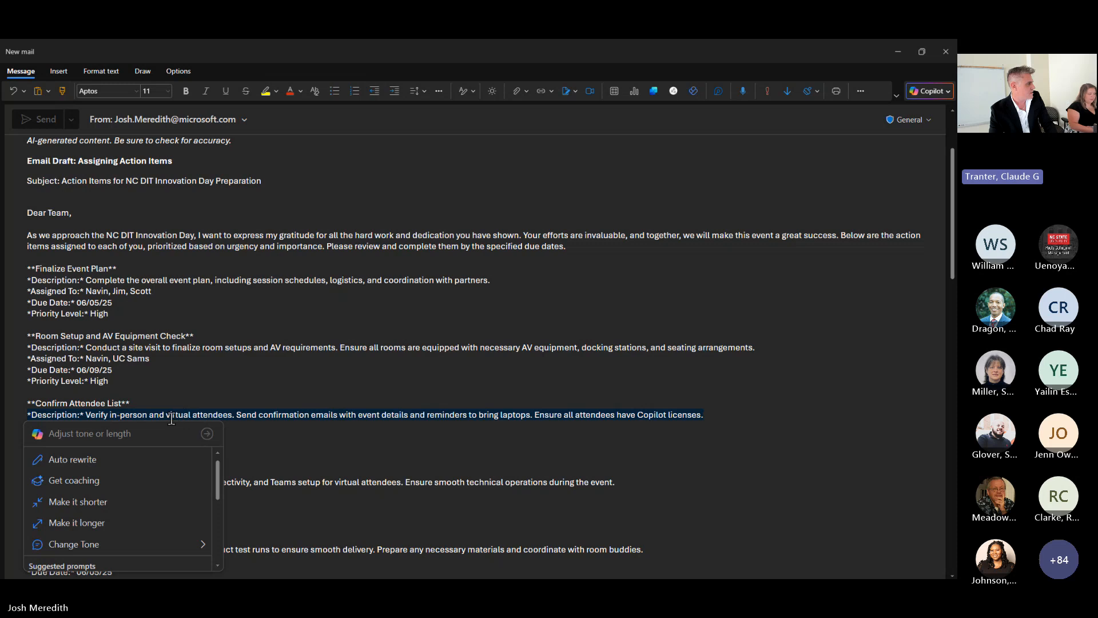
{"action": "left_click", "coordinate": [155, 430]}
{"action": "type", "text": "Megan can sometimes be insubordinate and aloof. Set to the tone to inspire focus yet show the importance of completing this task on time"}
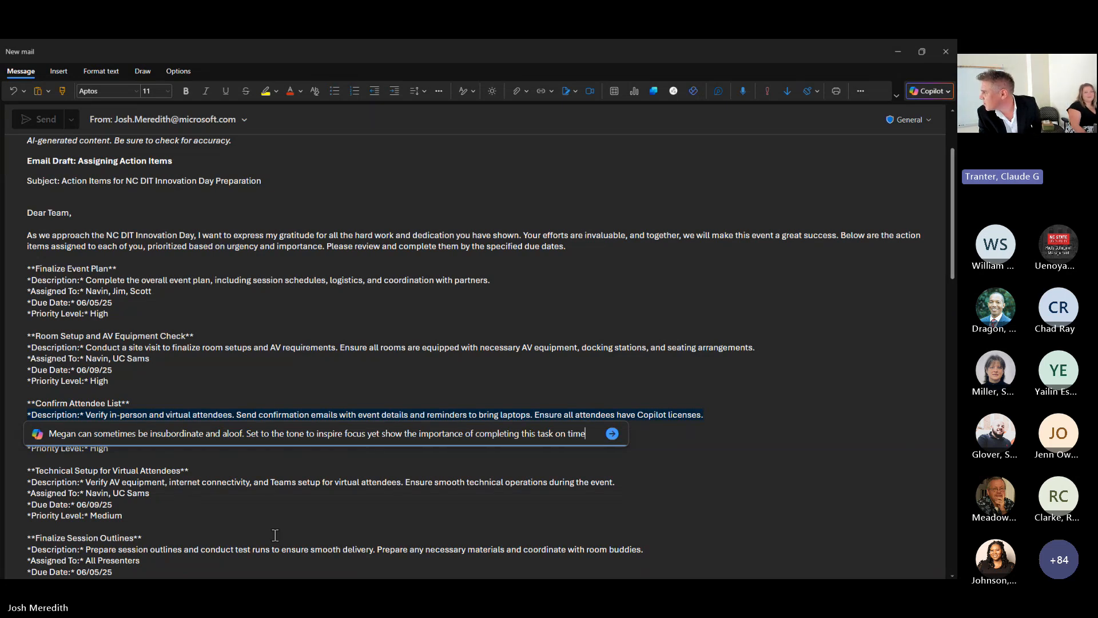
{"action": "left_click", "coordinate": [612, 434]}
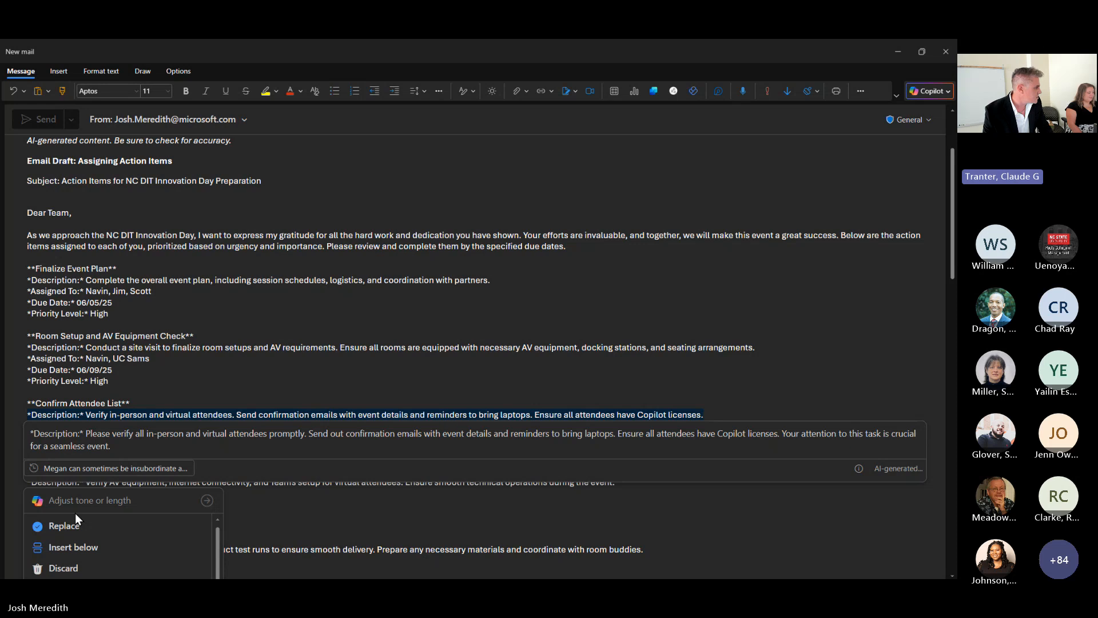
Step: Ask Copilot to make the rewritten description empathetic, explaining that the assignee's dog just died and she's having trouble staying focused
{"action": "left_click", "coordinate": [80, 499]}
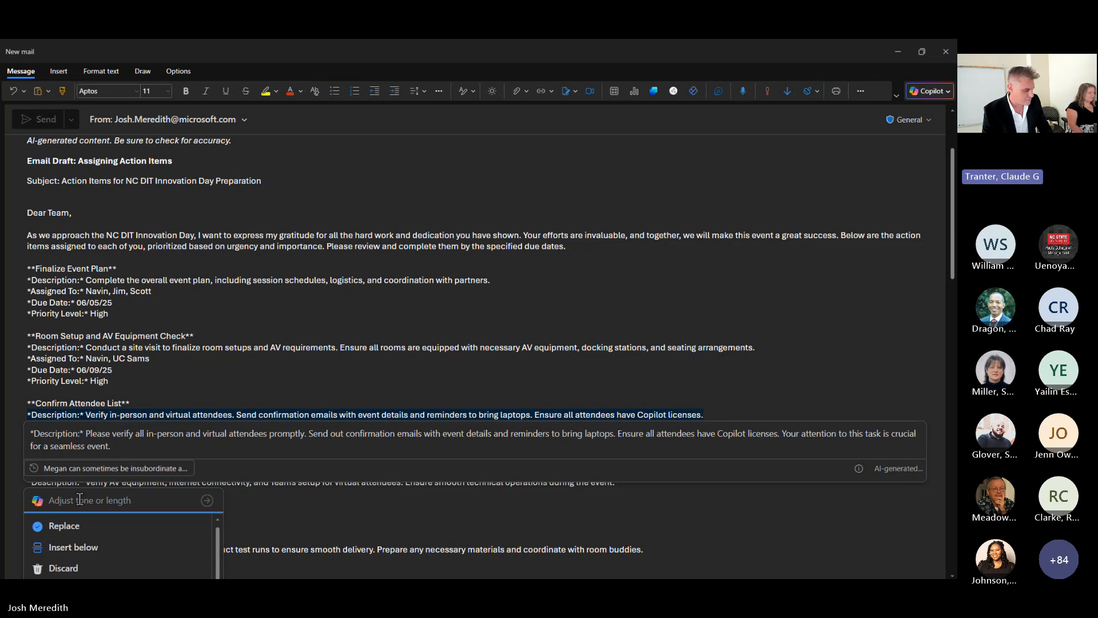
{"action": "type", "text": "Megan's dog just died and he's having trouble staying focused. Make this empathetic to what he's going through"}
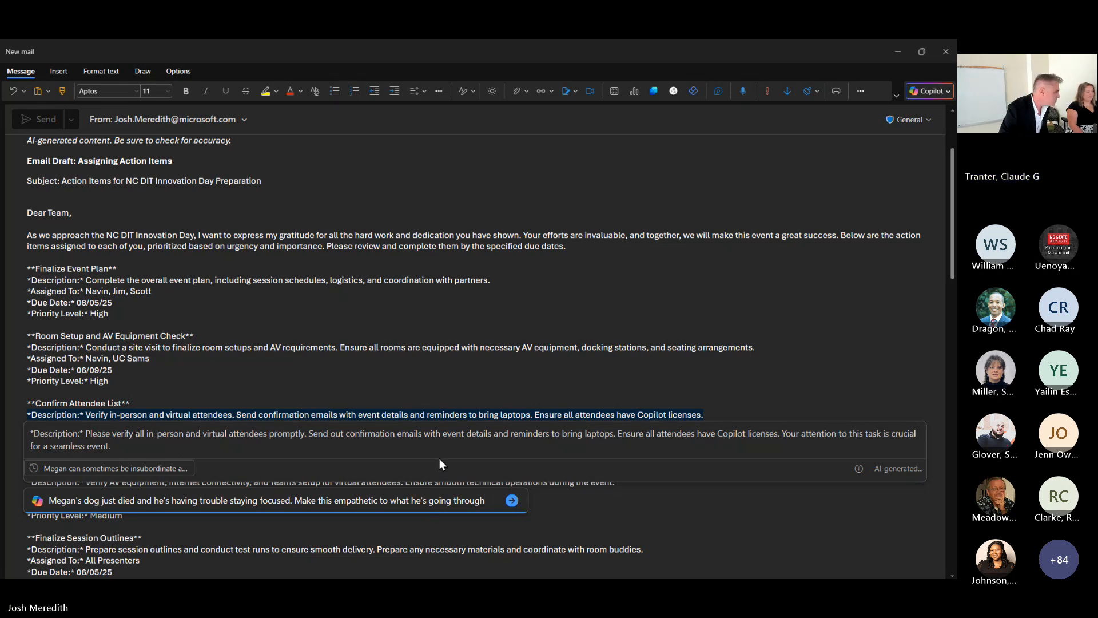
{"action": "type", "text": "s"}
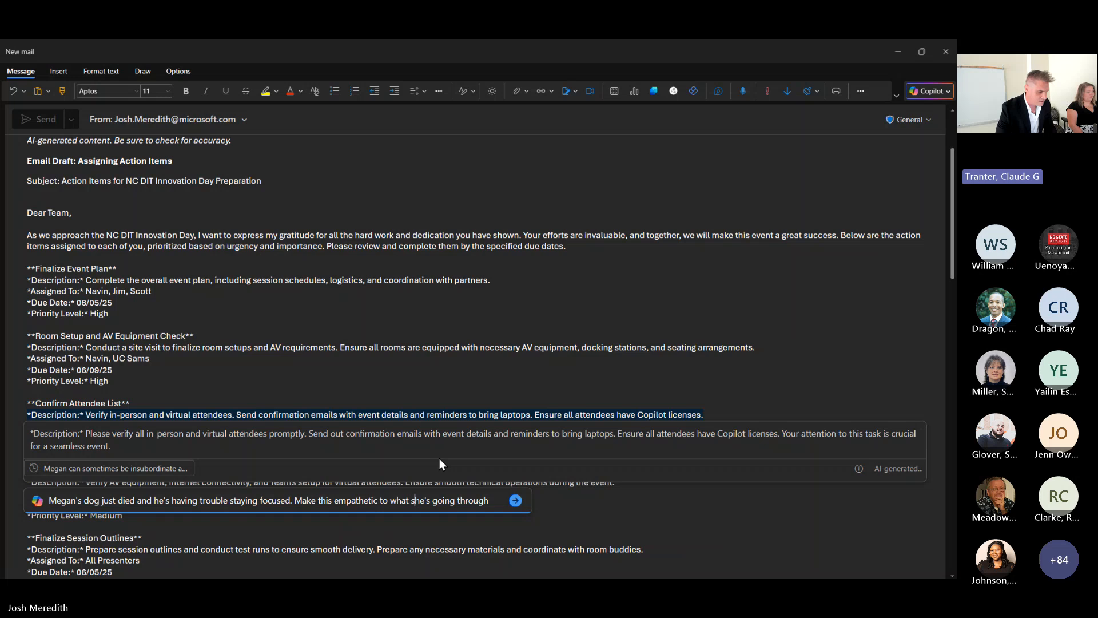
{"action": "left_click", "coordinate": [514, 500]}
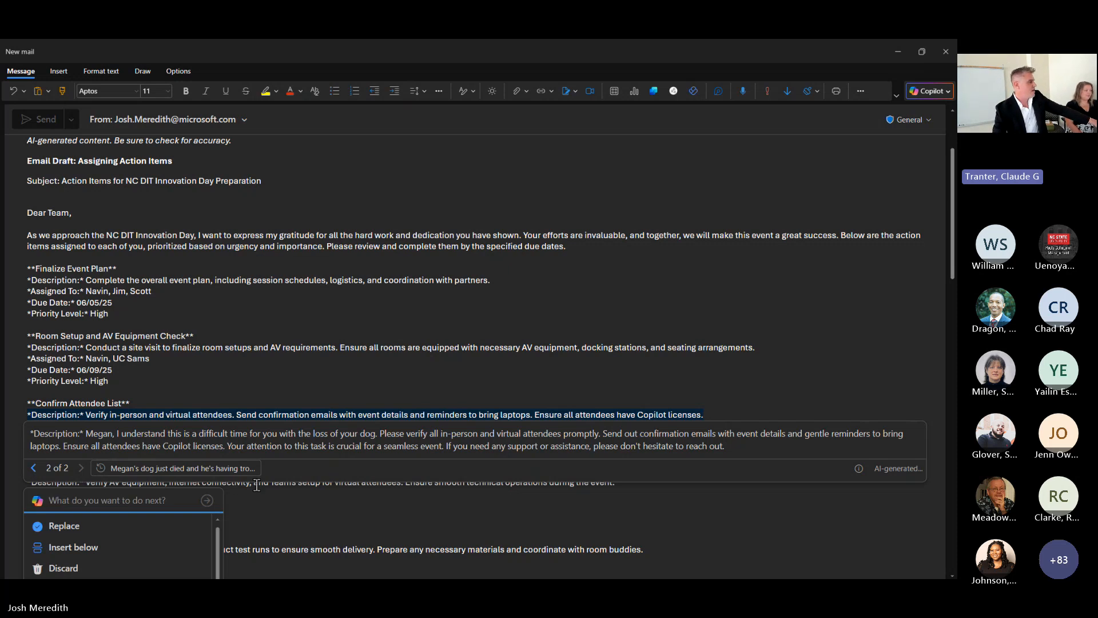
Step: Look through Copilot's modify and tone options, and replace the Confirm Attendee List description with the empathetic version
{"action": "scroll", "coordinate": [256, 484], "scroll_direction": "down", "scroll_amount": 1}
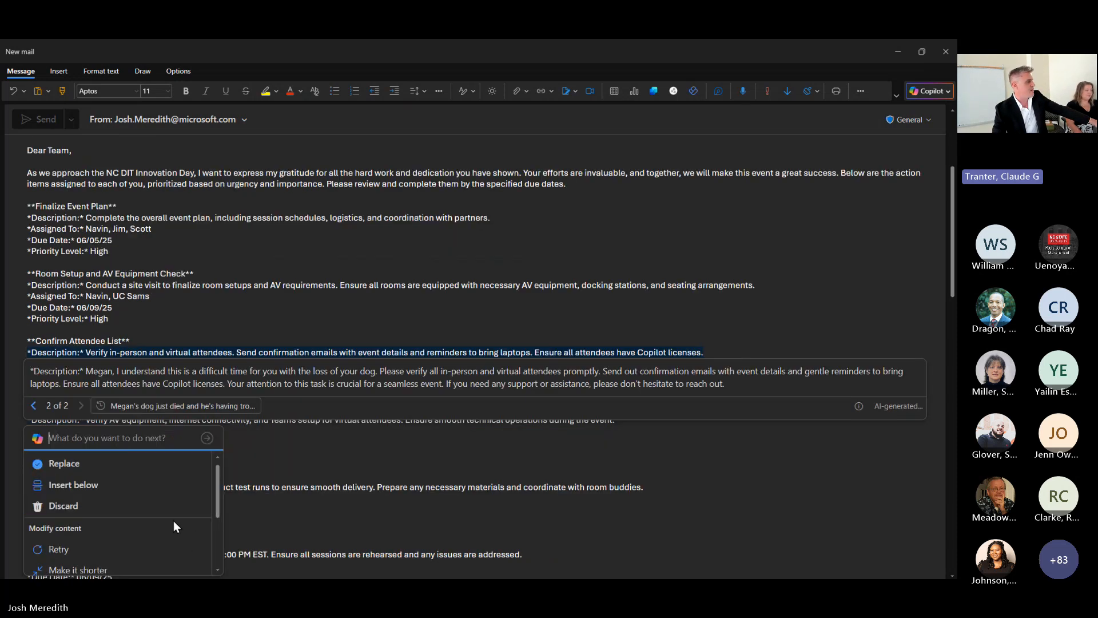
{"action": "scroll", "coordinate": [174, 520], "scroll_direction": "down", "scroll_amount": 3}
{"action": "mouse_move", "coordinate": [174, 520]}
{"action": "scroll", "coordinate": [174, 519], "scroll_direction": "down", "scroll_amount": 1}
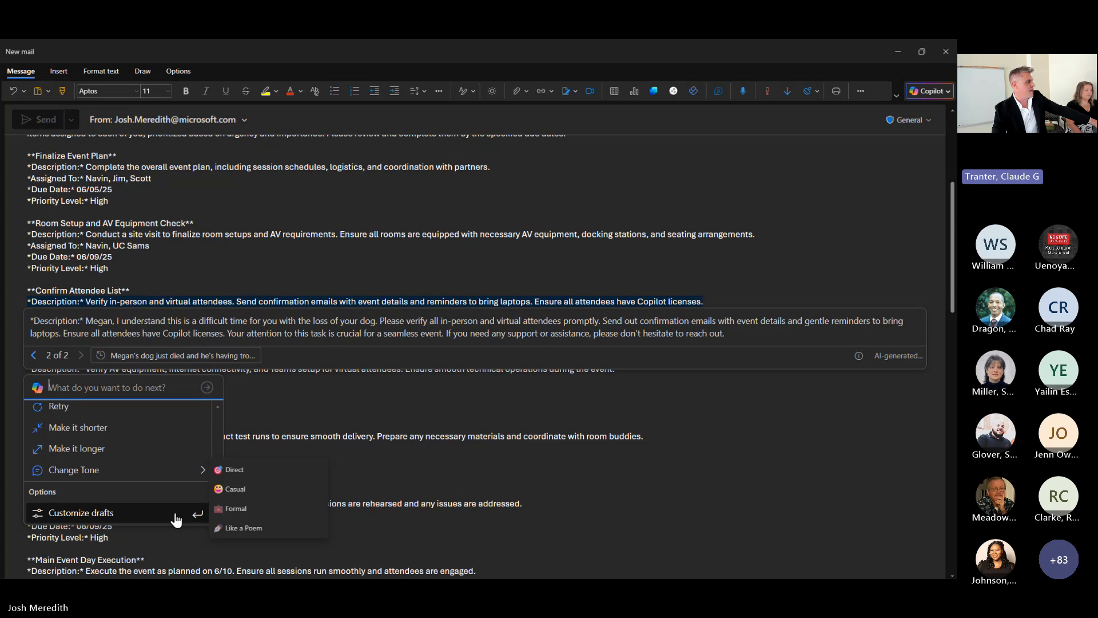
{"action": "scroll", "coordinate": [160, 503], "scroll_direction": "up", "scroll_amount": 1}
{"action": "scroll", "coordinate": [147, 483], "scroll_direction": "up", "scroll_amount": 3}
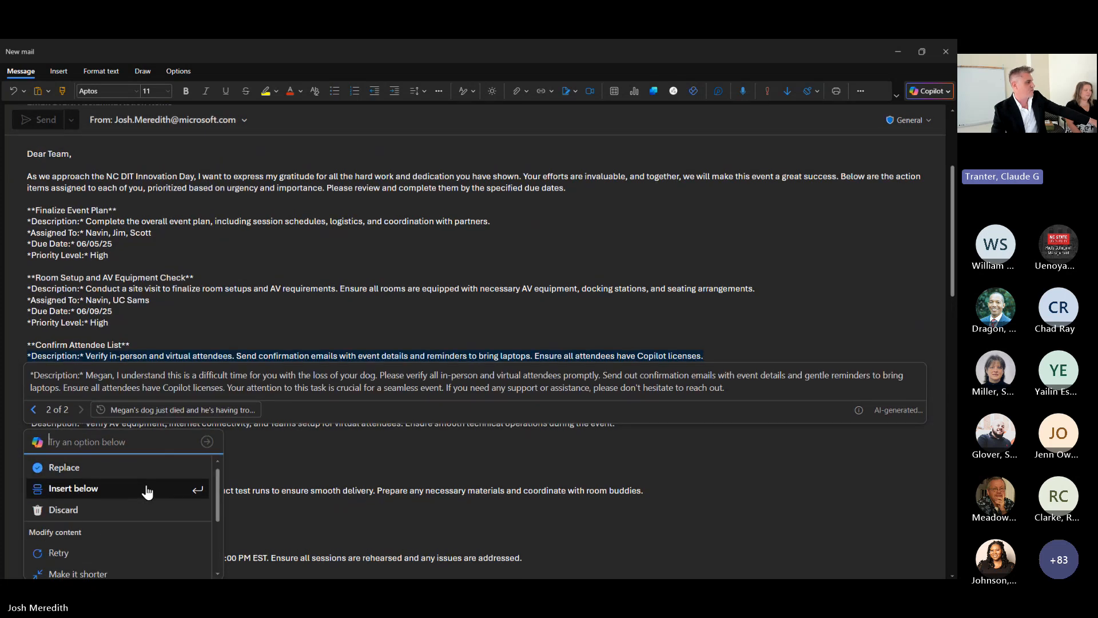
{"action": "scroll", "coordinate": [148, 490], "scroll_direction": "up", "scroll_amount": 2}
{"action": "scroll", "coordinate": [135, 480], "scroll_direction": "down", "scroll_amount": 2}
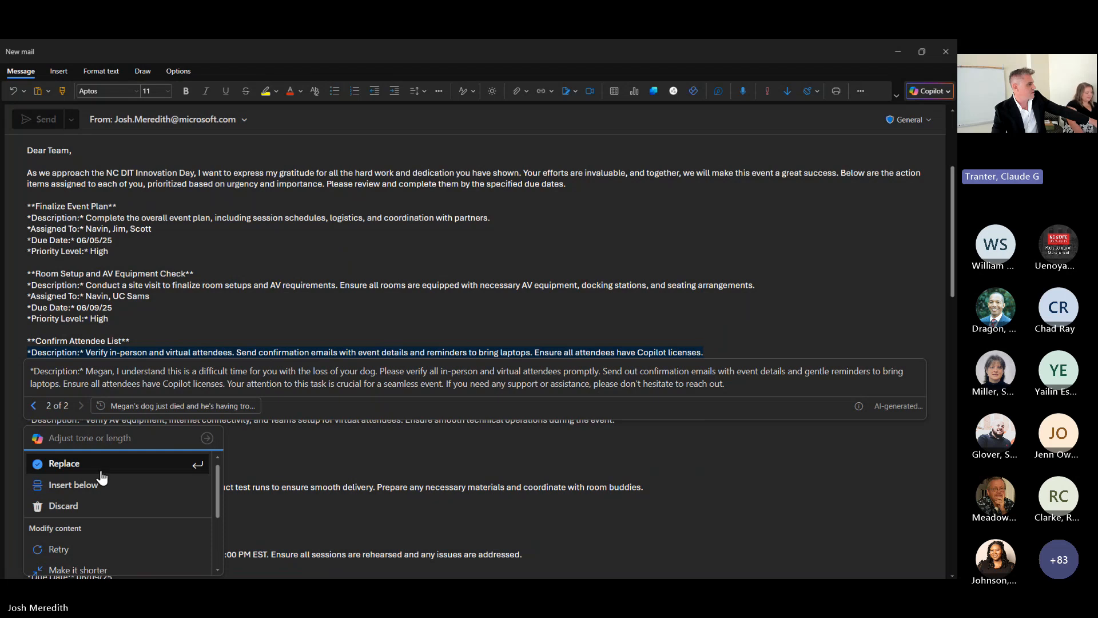
{"action": "left_click", "coordinate": [105, 473]}
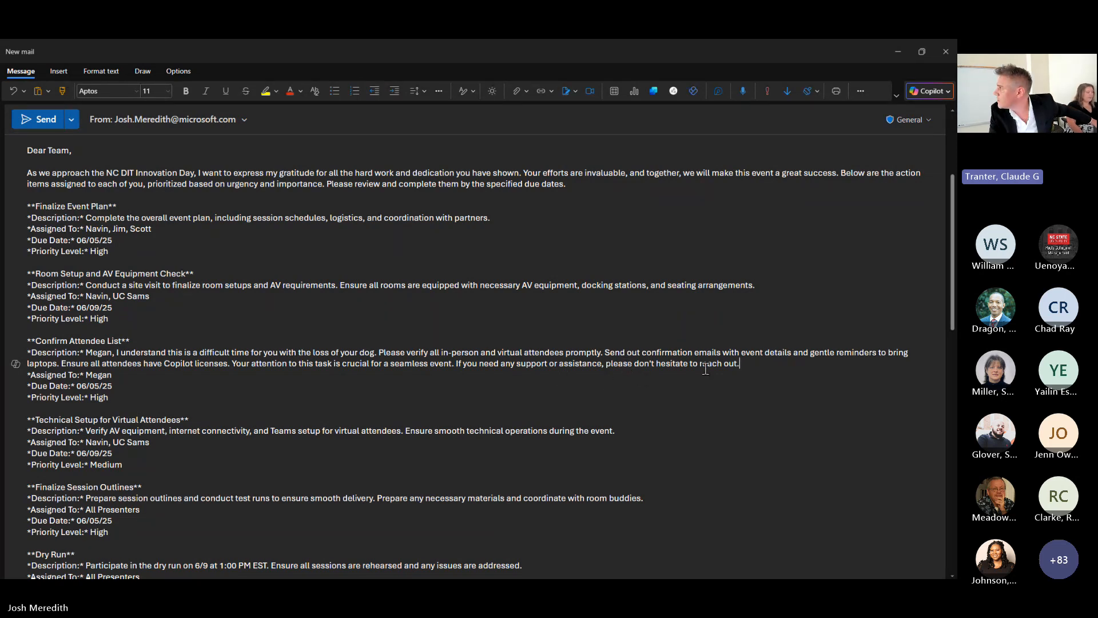
Step: Have Copilot auto rewrite the new Confirm Attendee List description
{"action": "left_click_drag", "start_coordinate": [738, 364], "coordinate": [84, 342]}
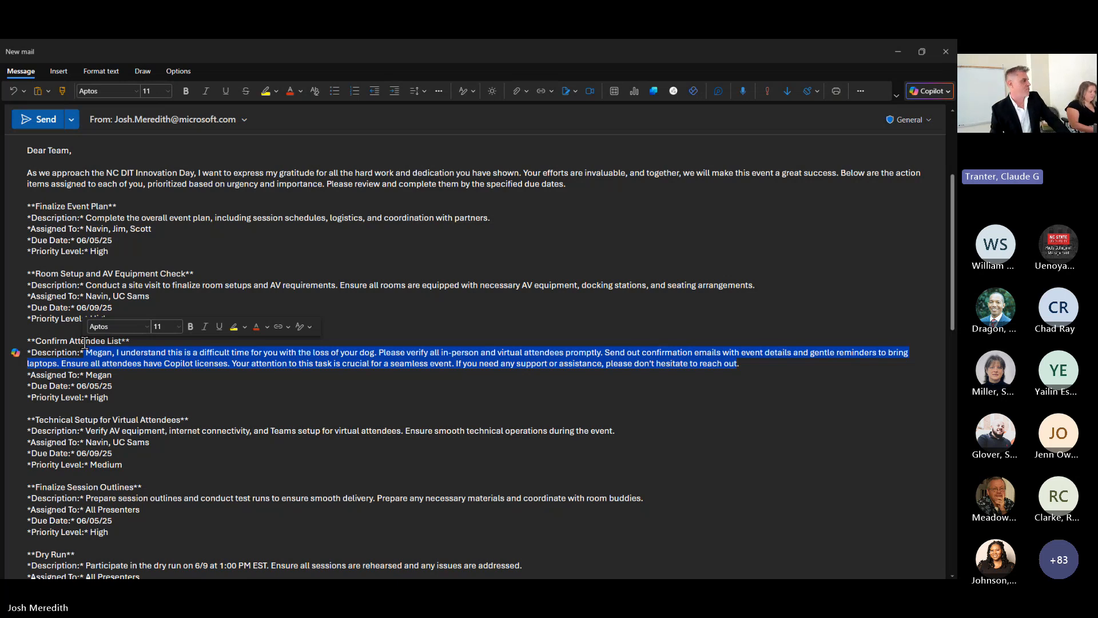
{"action": "left_click", "coordinate": [14, 348]}
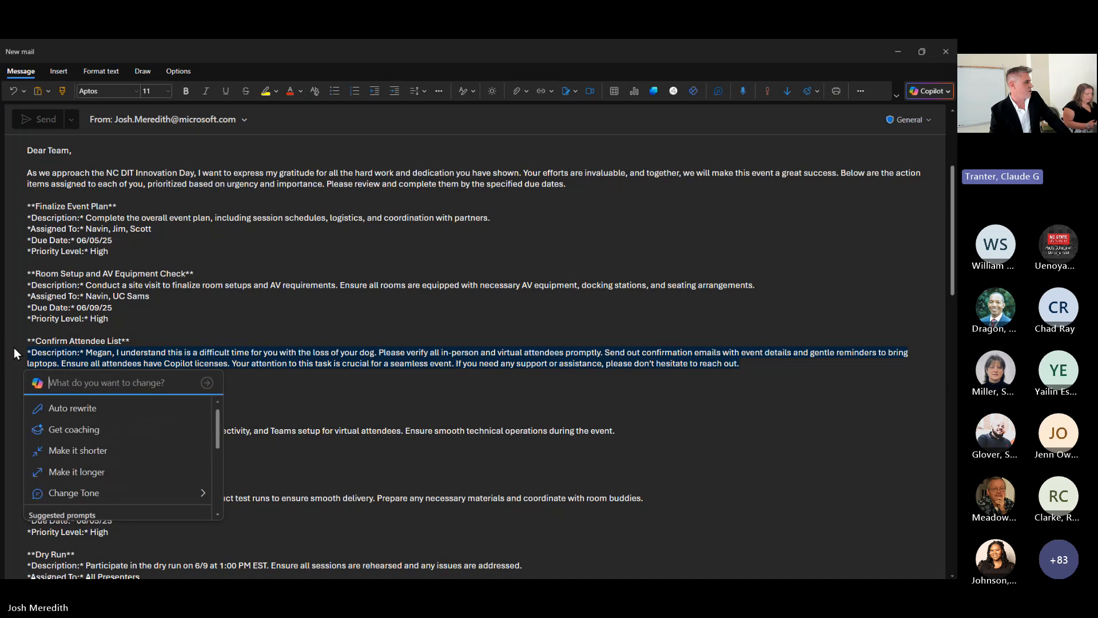
{"action": "left_click", "coordinate": [57, 408]}
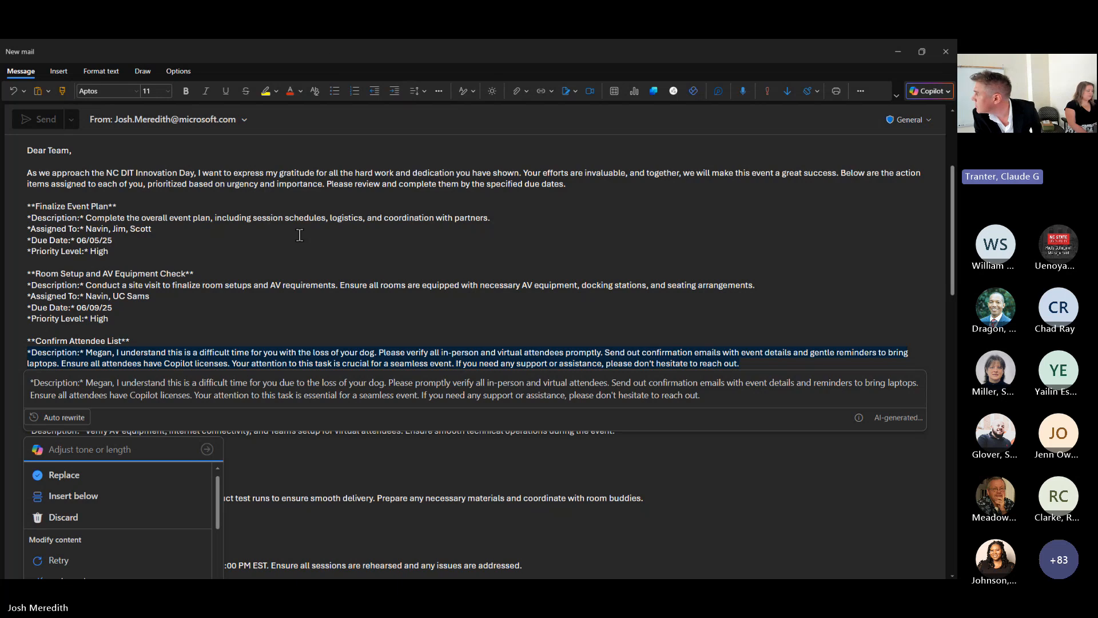
Step: Have Copilot make the auto-rewritten description shorter and replace the Confirm Attendee List description with the short version
{"action": "scroll", "coordinate": [480, 572], "scroll_direction": "down", "scroll_amount": 2}
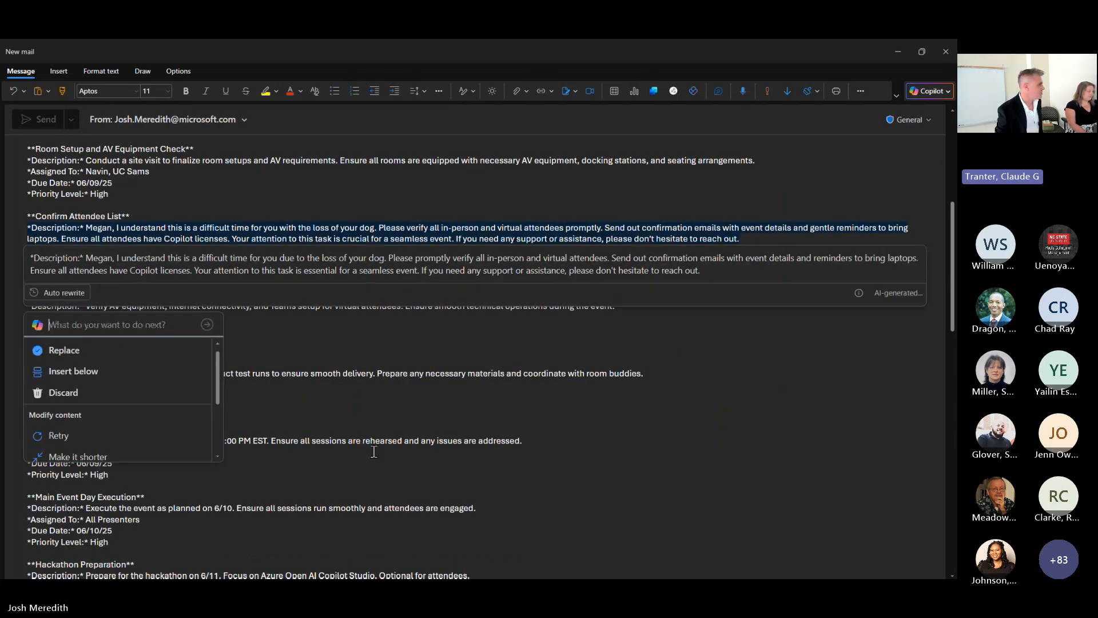
{"action": "scroll", "coordinate": [110, 435], "scroll_direction": "down", "scroll_amount": 1}
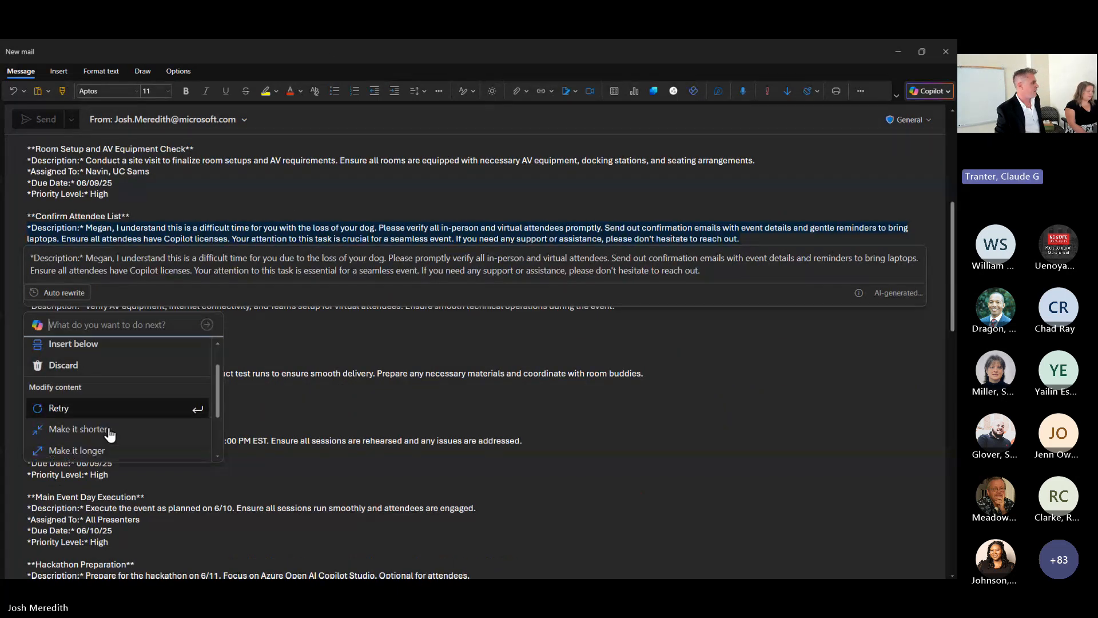
{"action": "scroll", "coordinate": [109, 429], "scroll_direction": "down", "scroll_amount": 2}
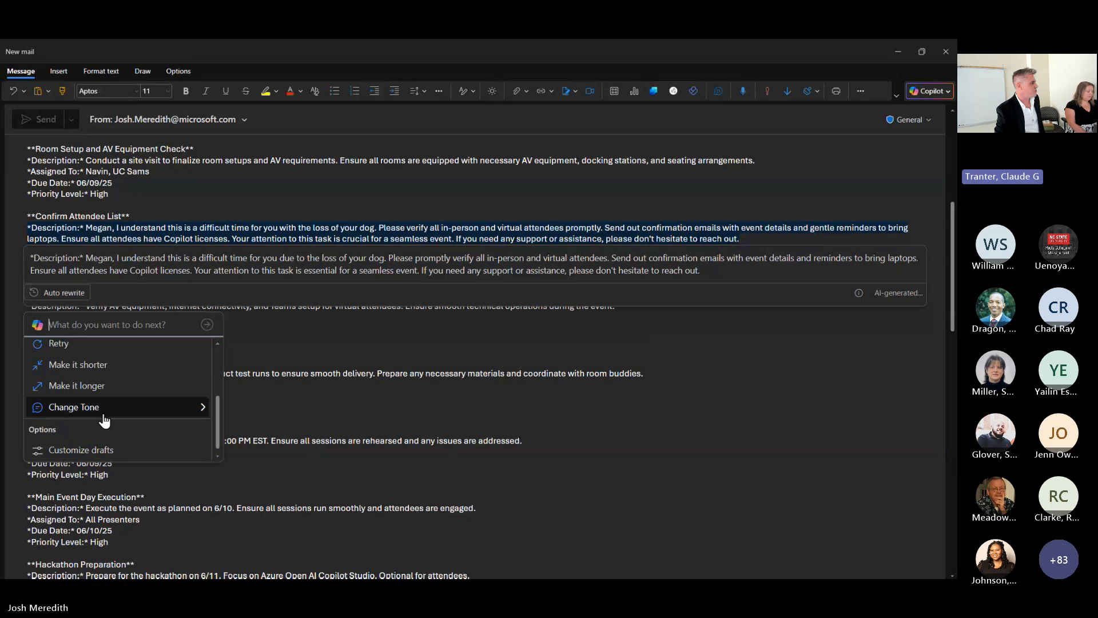
{"action": "mouse_move", "coordinate": [104, 421]}
{"action": "scroll", "coordinate": [103, 421], "scroll_direction": "up", "scroll_amount": 2}
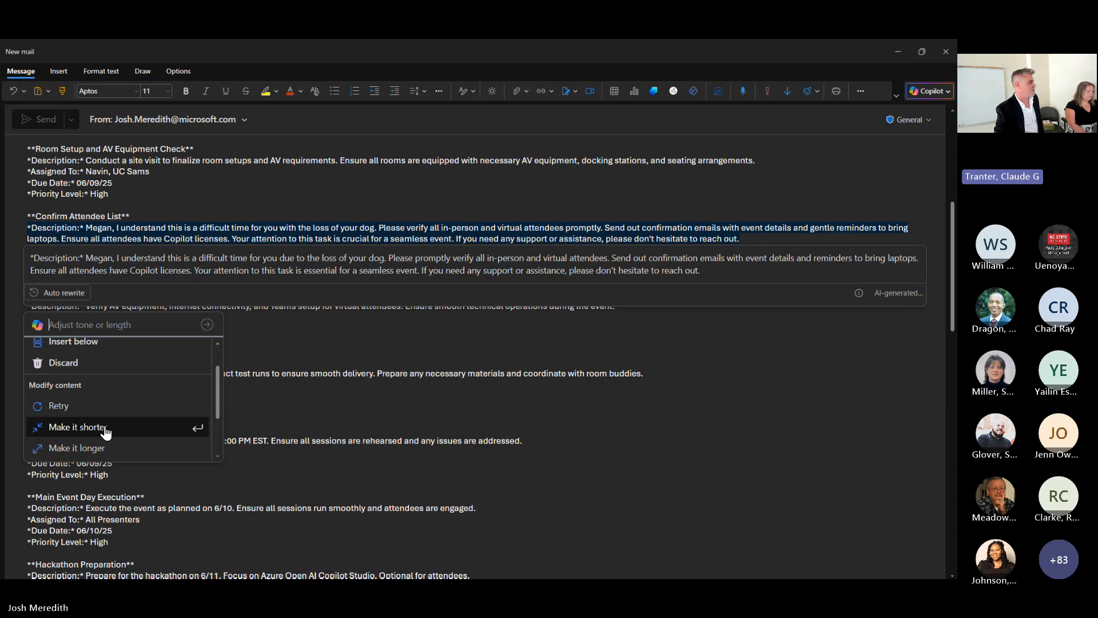
{"action": "left_click", "coordinate": [104, 428]}
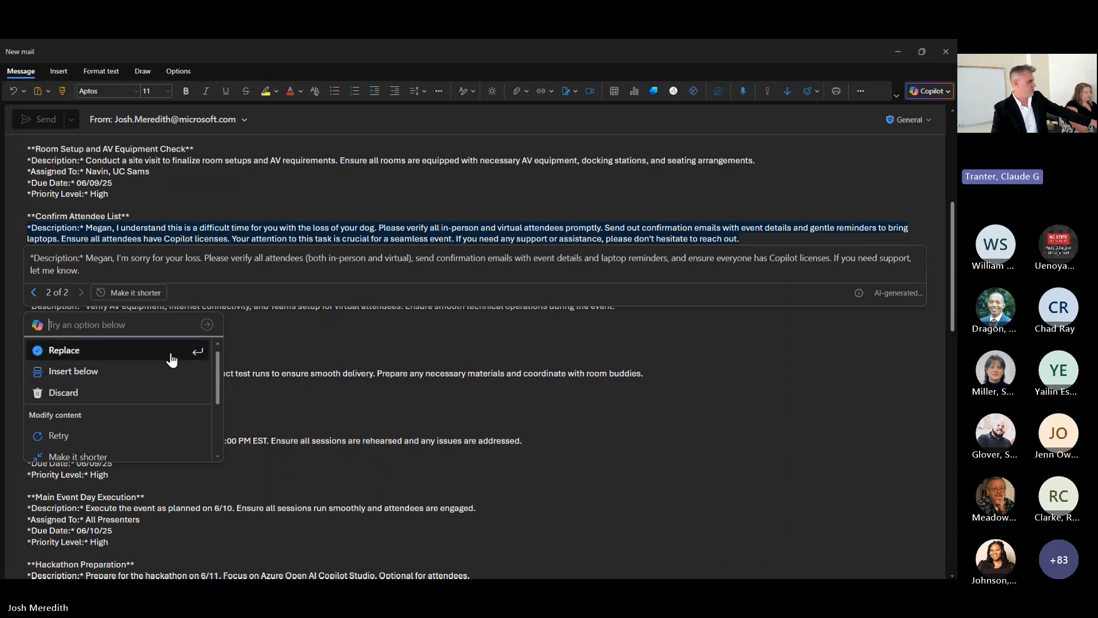
{"action": "left_click", "coordinate": [147, 356]}
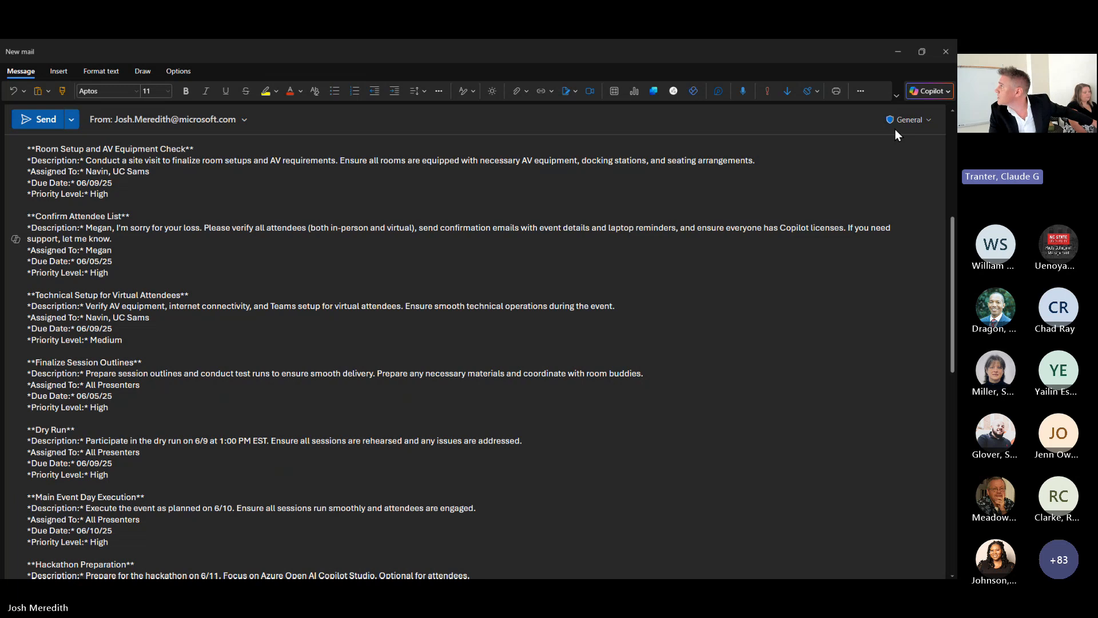
Step: Run Copilot Coaching on the whole email and acknowledge the notice about its length
{"action": "left_click", "coordinate": [946, 91]}
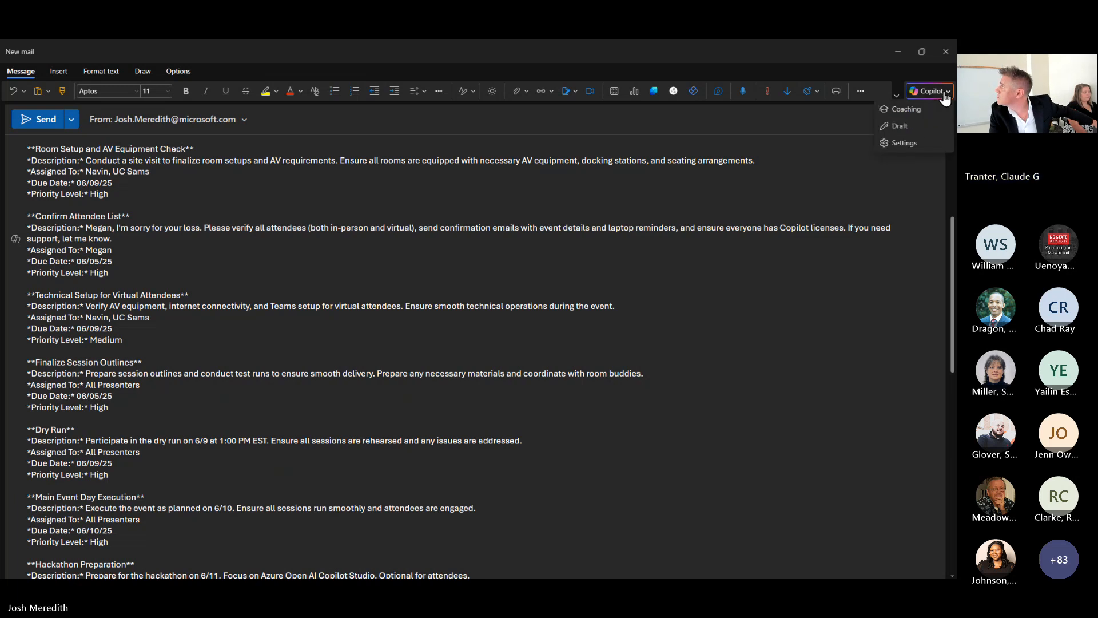
{"action": "left_click", "coordinate": [915, 112]}
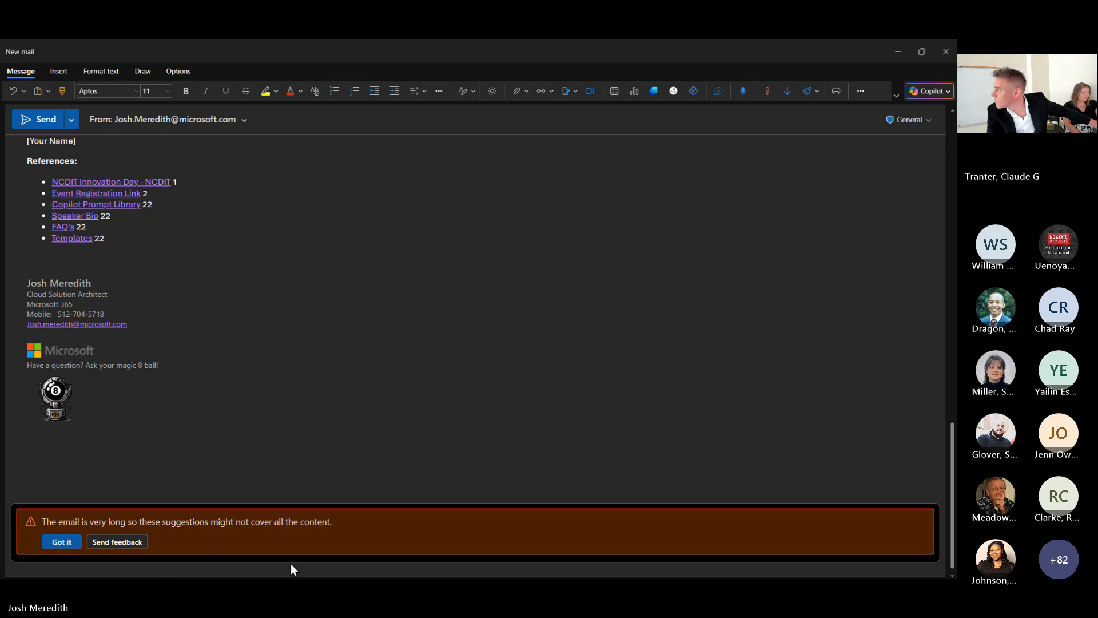
{"action": "left_click", "coordinate": [61, 542]}
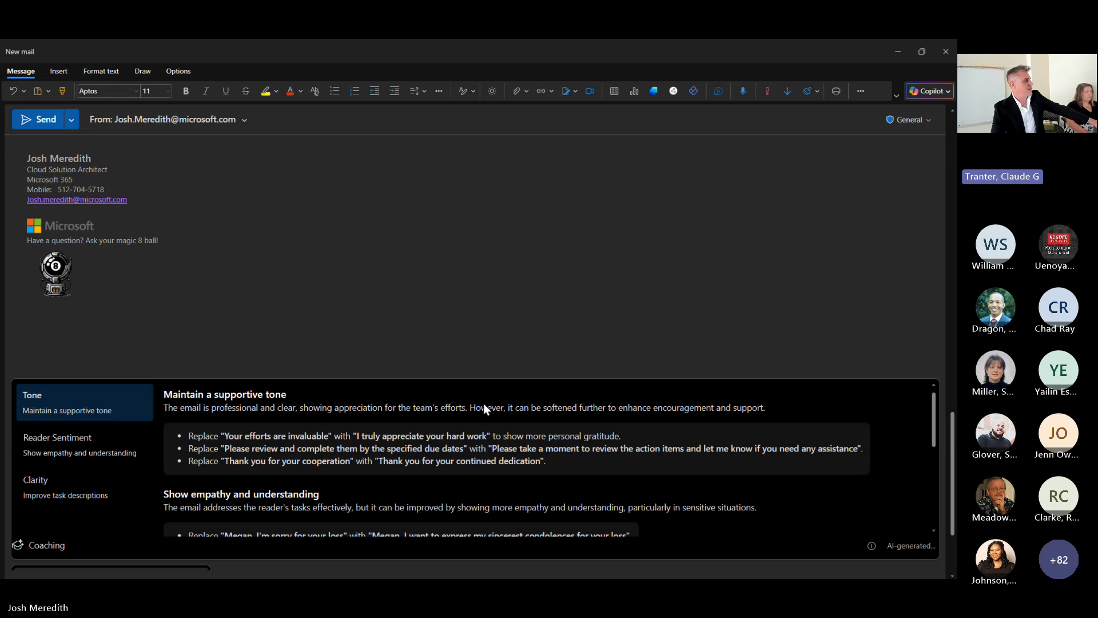
Step: Examine the coaching suggestions for tone, reader sentiment and clarity, along with the options for applying or dismissing them
{"action": "scroll", "coordinate": [444, 459], "scroll_direction": "down", "scroll_amount": 3}
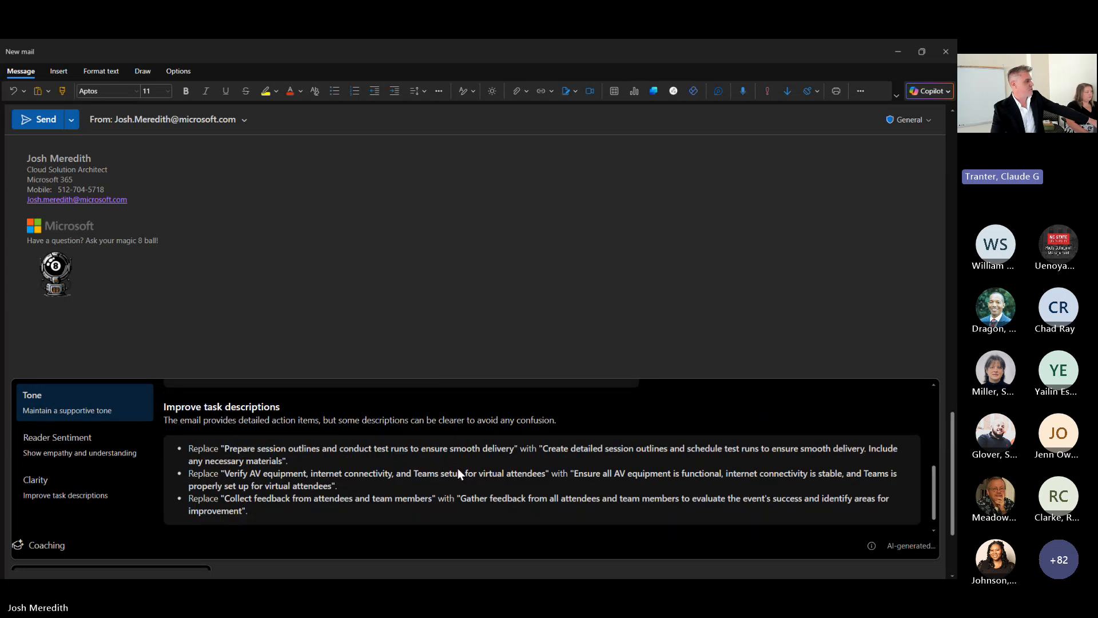
{"action": "scroll", "coordinate": [456, 465], "scroll_direction": "down", "scroll_amount": 1}
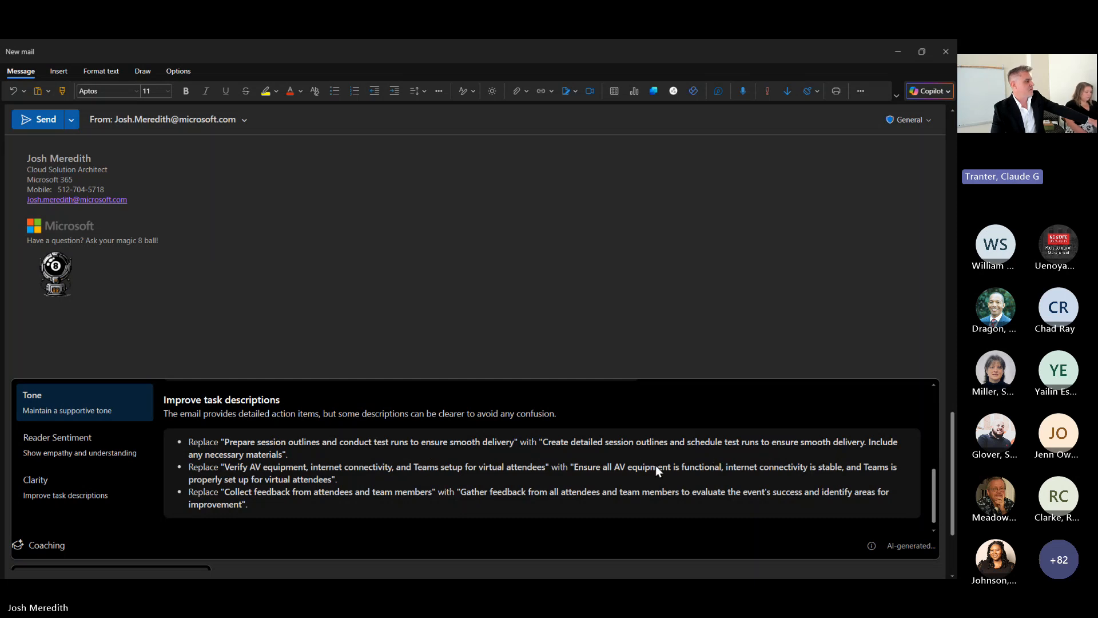
{"action": "scroll", "coordinate": [656, 465], "scroll_direction": "down", "scroll_amount": 2}
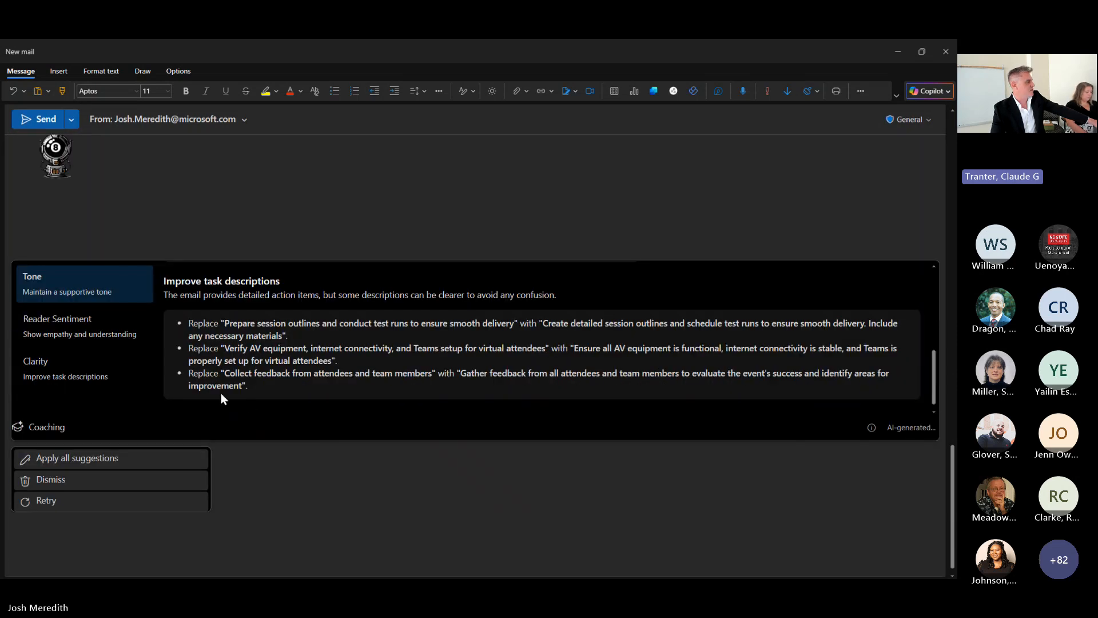
{"action": "left_click", "coordinate": [93, 342]}
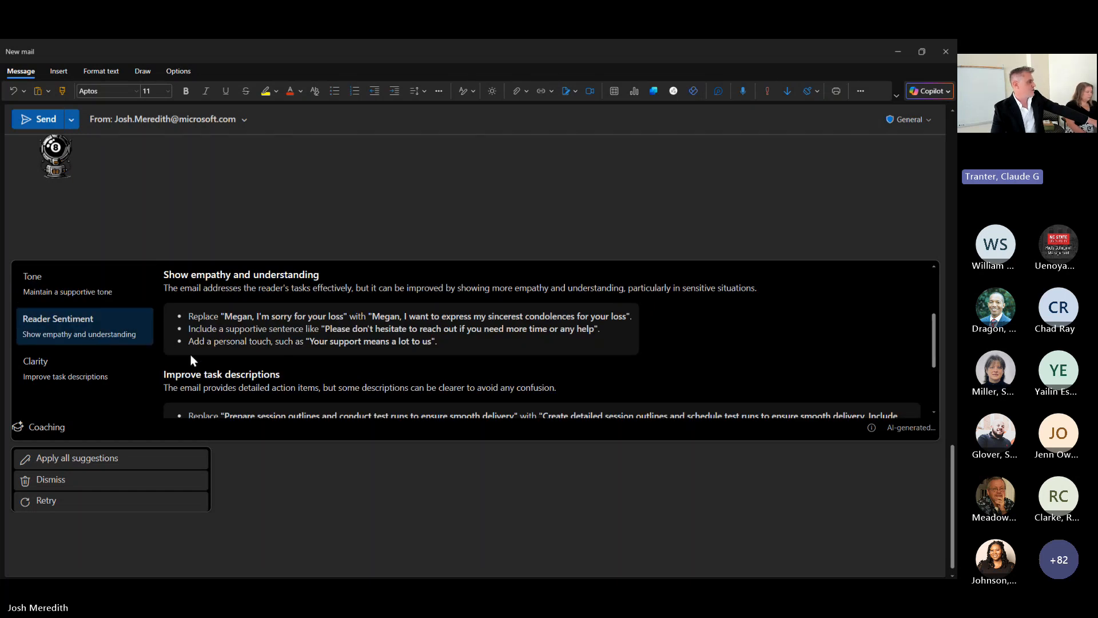
{"action": "left_click", "coordinate": [111, 382]}
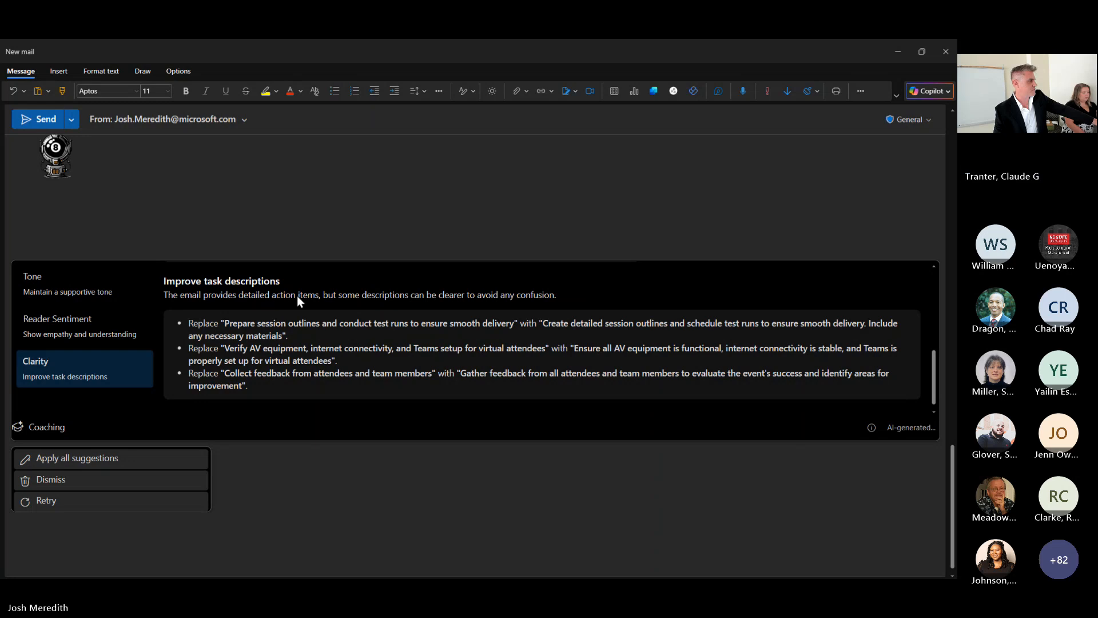
Step: Bring up the "Re: Copilot Workshop Working Session: NC DIT" email and have Copilot schedule a meeting from it
{"action": "left_click", "coordinate": [331, 222]}
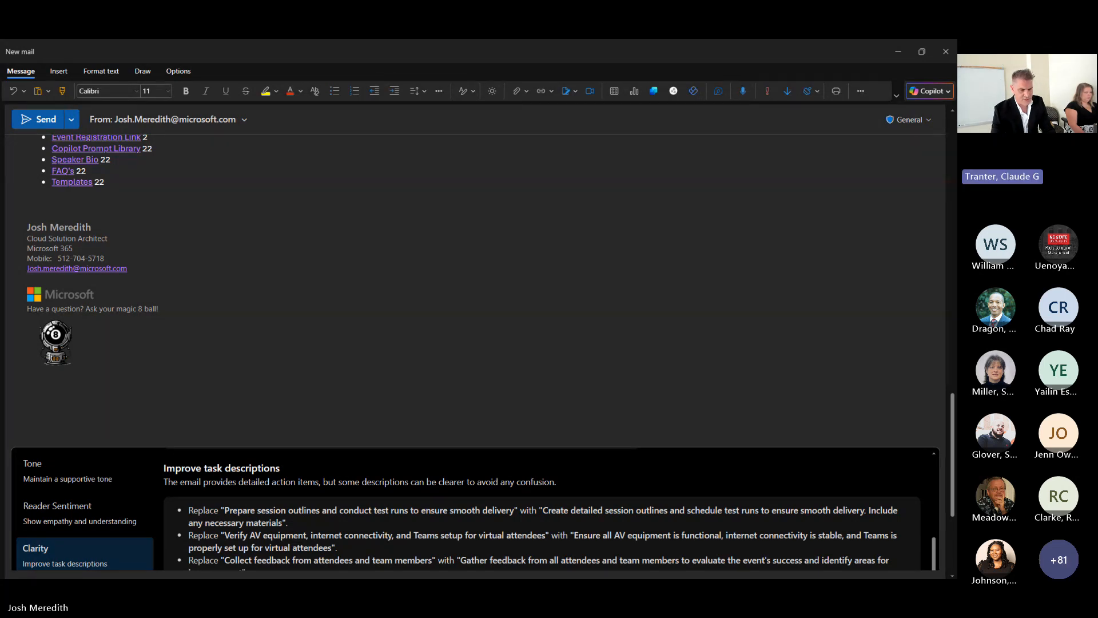
{"action": "left_click_drag", "start_coordinate": [0, 150], "coordinate": [664, 146]}
{"action": "left_click", "coordinate": [862, 139]}
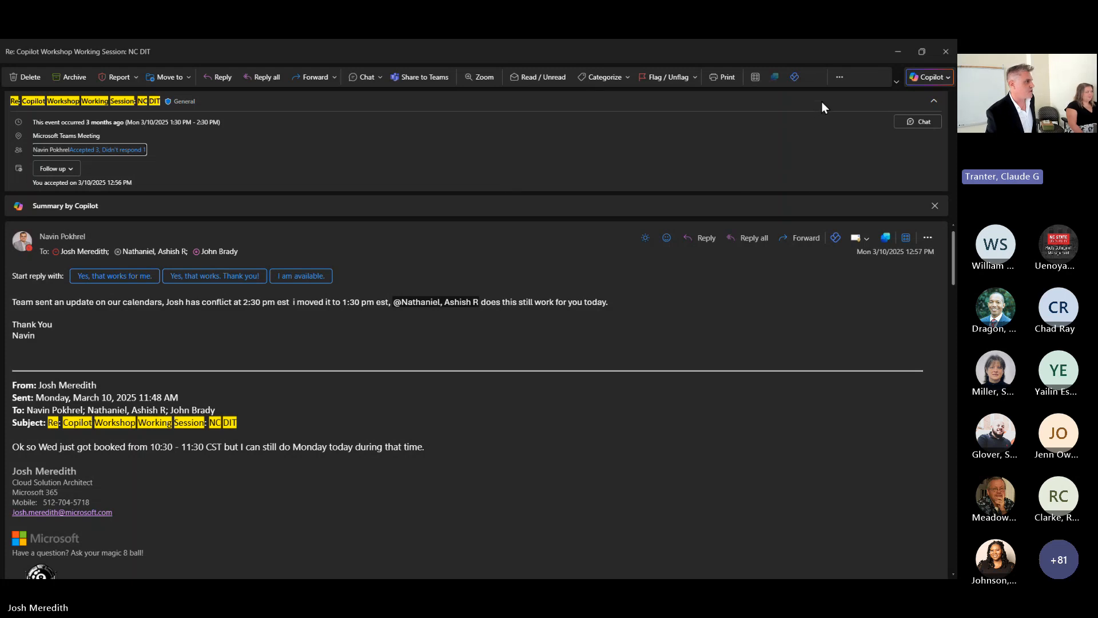
{"action": "left_click", "coordinate": [839, 77]}
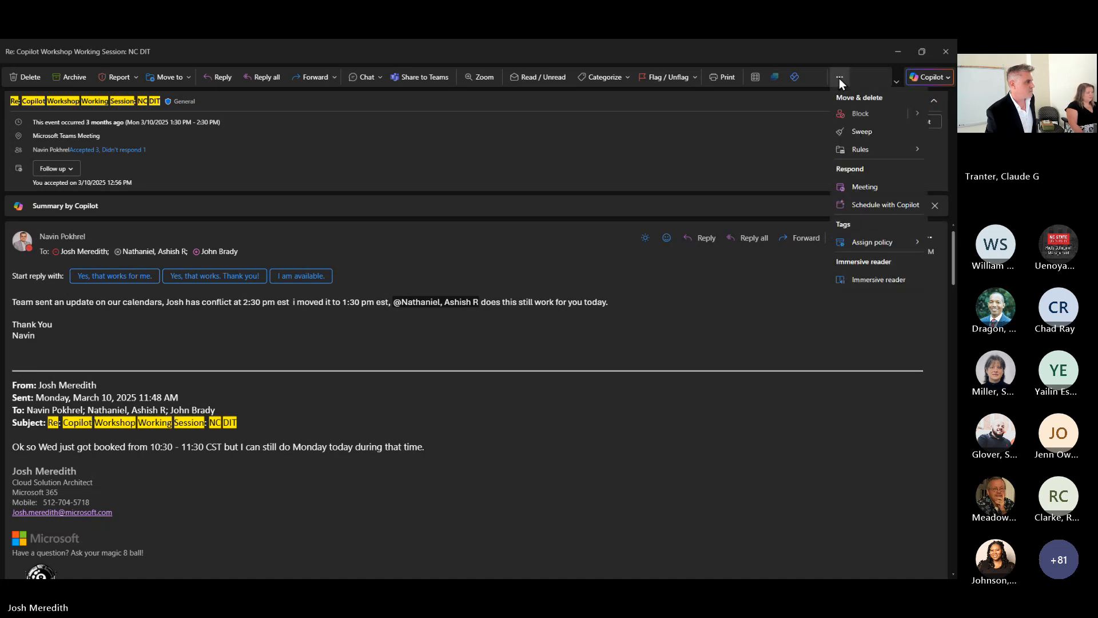
{"action": "left_click", "coordinate": [839, 77]}
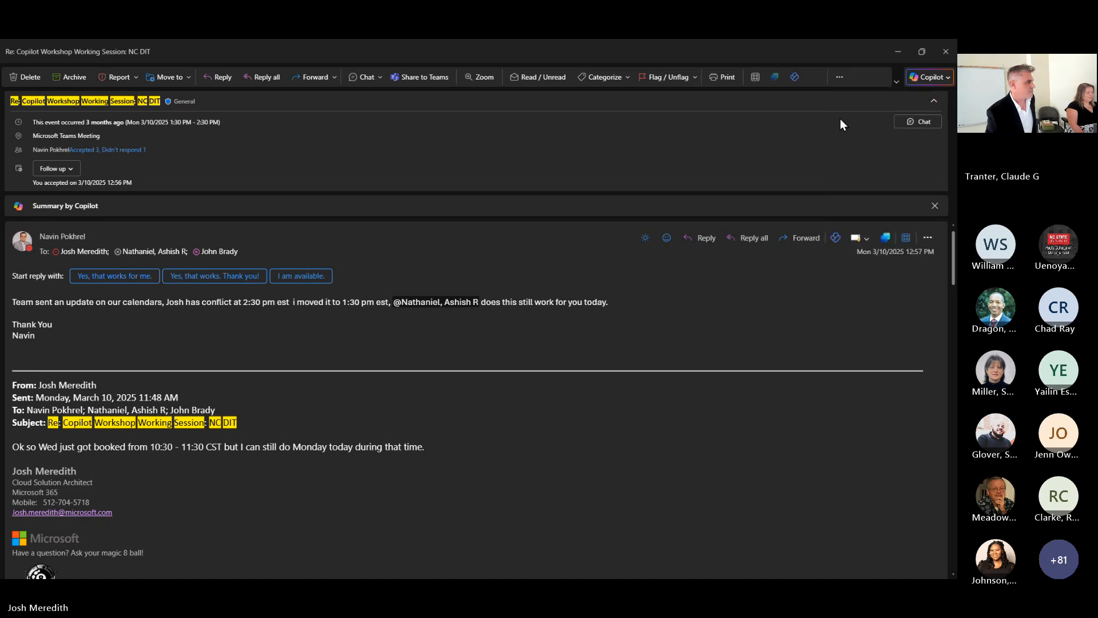
{"action": "left_click", "coordinate": [839, 81]}
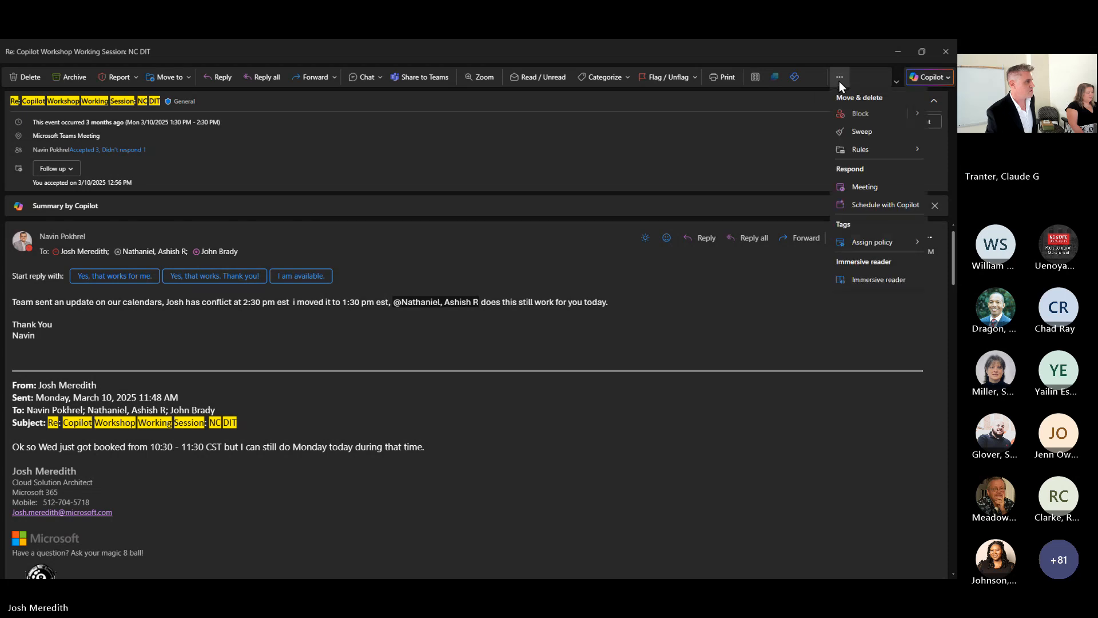
{"action": "left_click", "coordinate": [856, 204]}
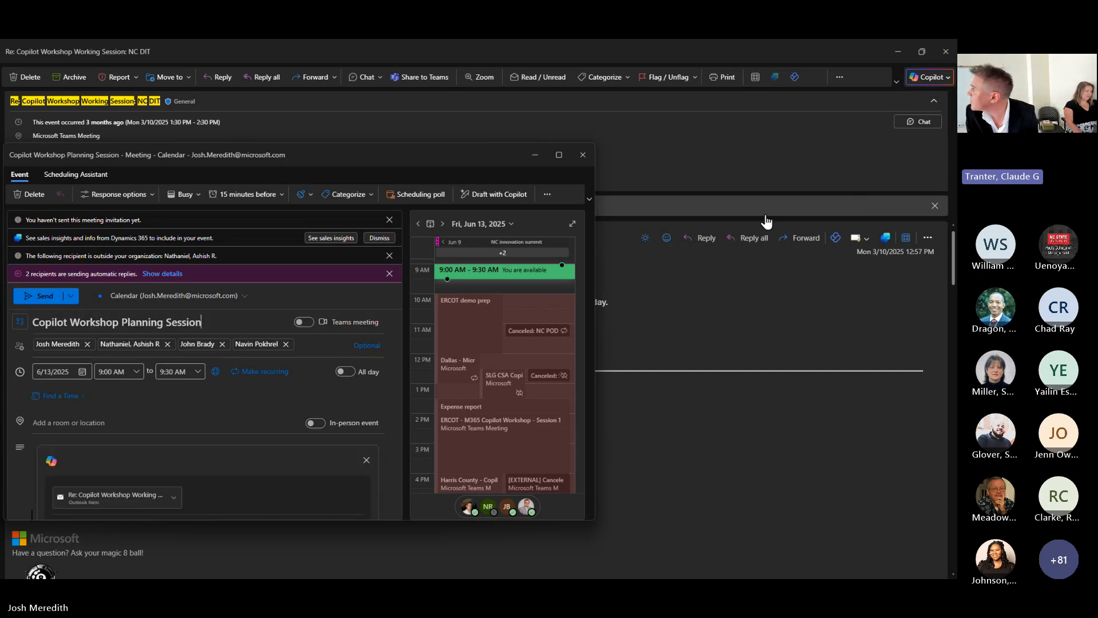
Step: Insert Copilot's agenda and conversation summary into the Copilot Workshop Planning Session invitation and make it a Teams meeting
{"action": "left_click", "coordinate": [561, 153]}
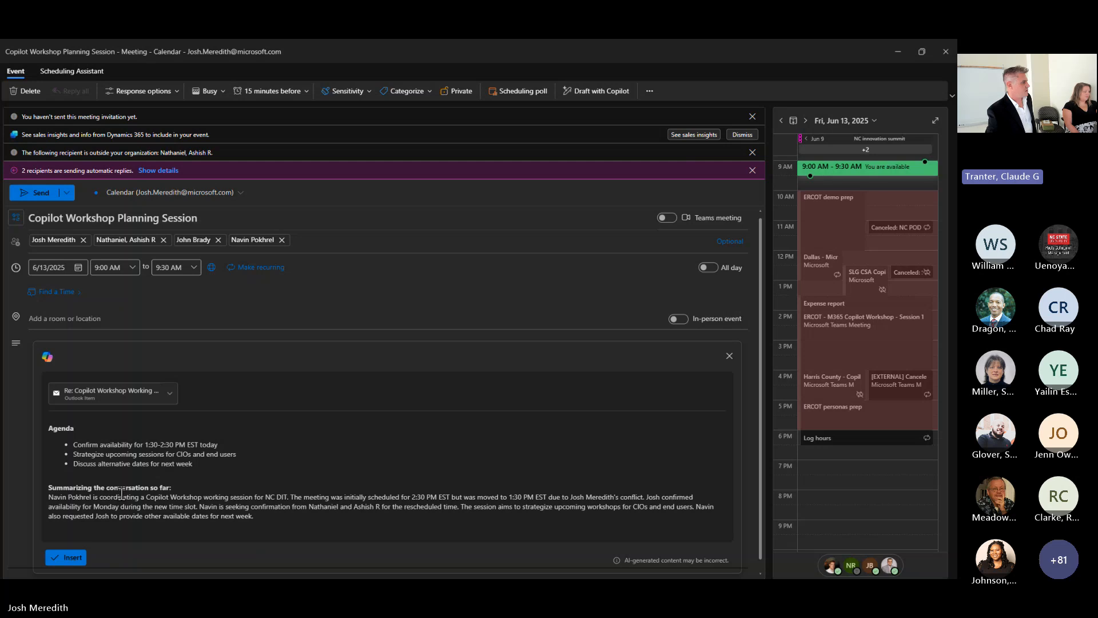
{"action": "left_click", "coordinate": [68, 556]}
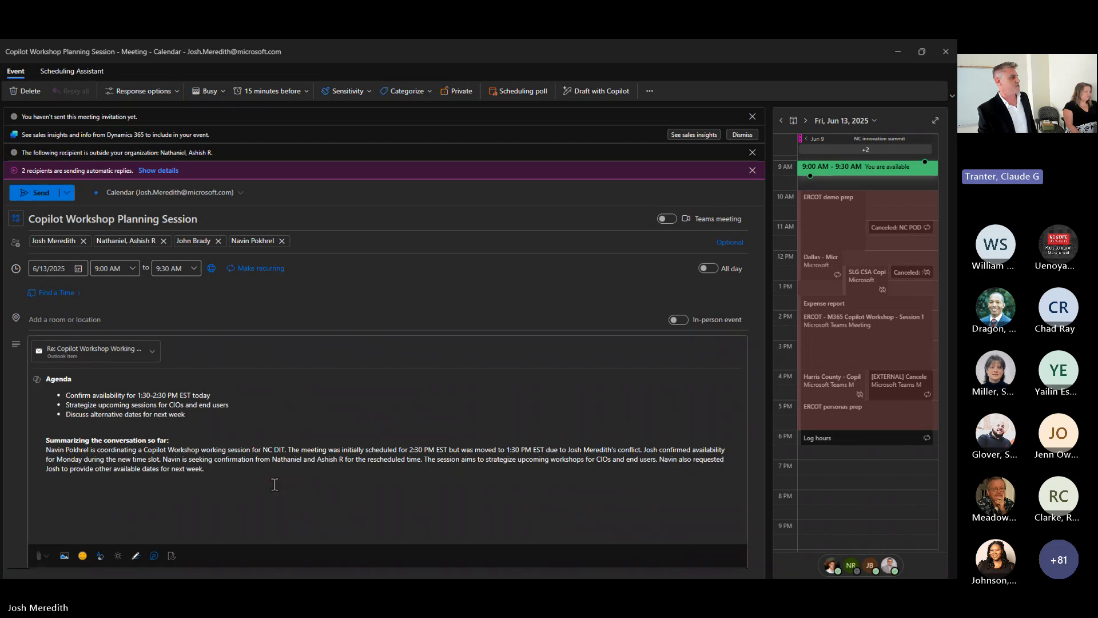
{"action": "left_click", "coordinate": [667, 220]}
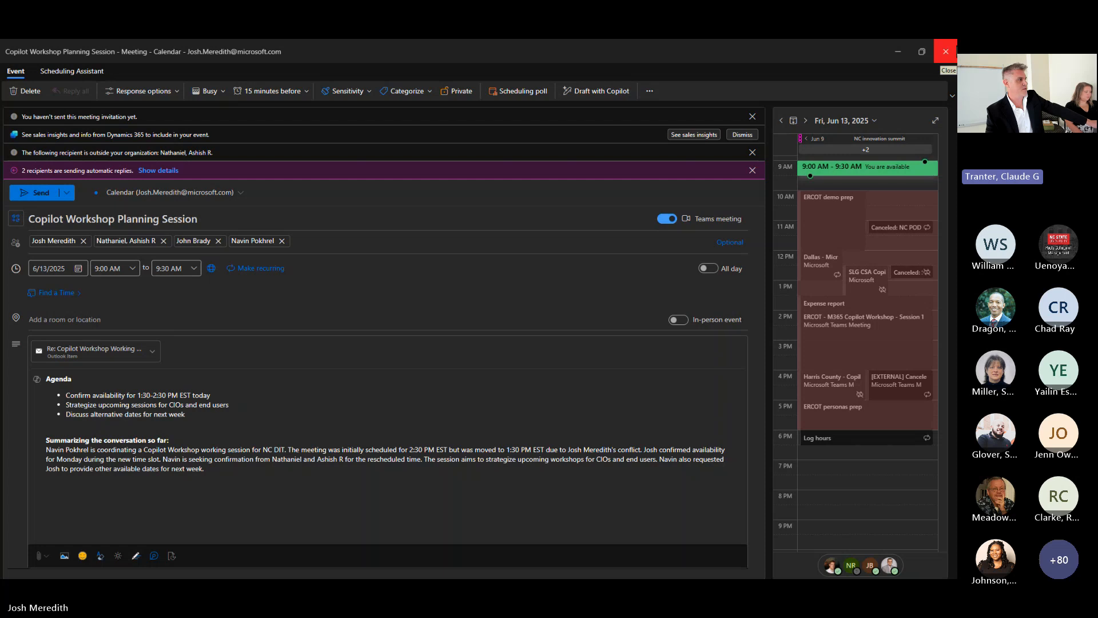
Step: Close the unsent Copilot Workshop Planning Session invitation and discard its changes
{"action": "left_click", "coordinate": [940, 53]}
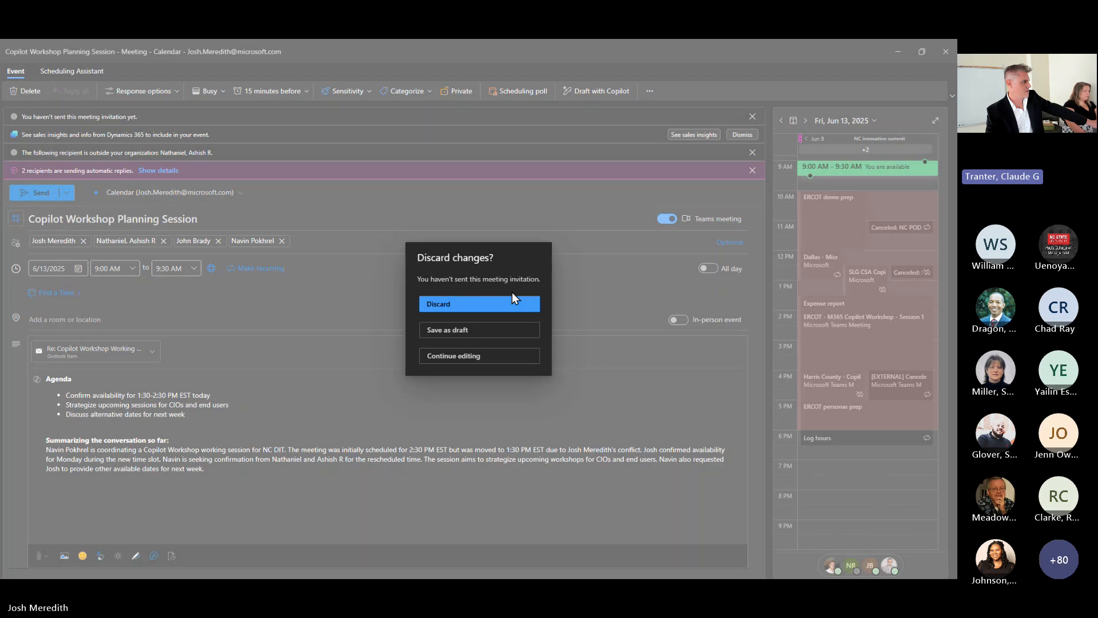
{"action": "left_click", "coordinate": [501, 304]}
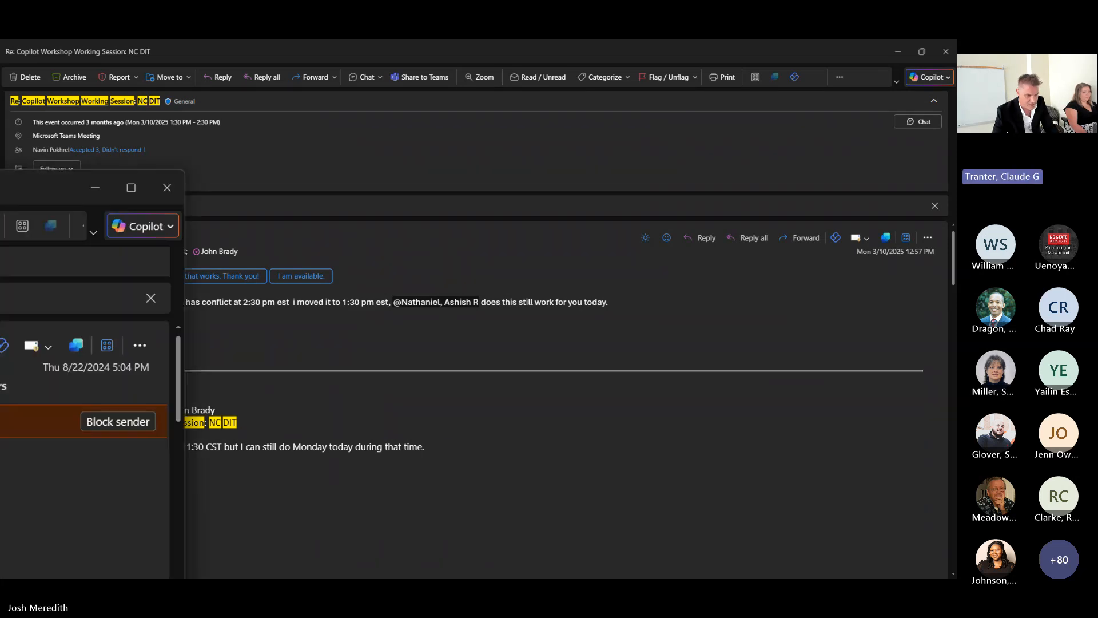
Step: Bring up the "Re: [External] Adoptions workshops now available for Unified Customers" email in full size and start a reply to its sender
{"action": "left_click_drag", "start_coordinate": [0, 183], "coordinate": [581, 180]}
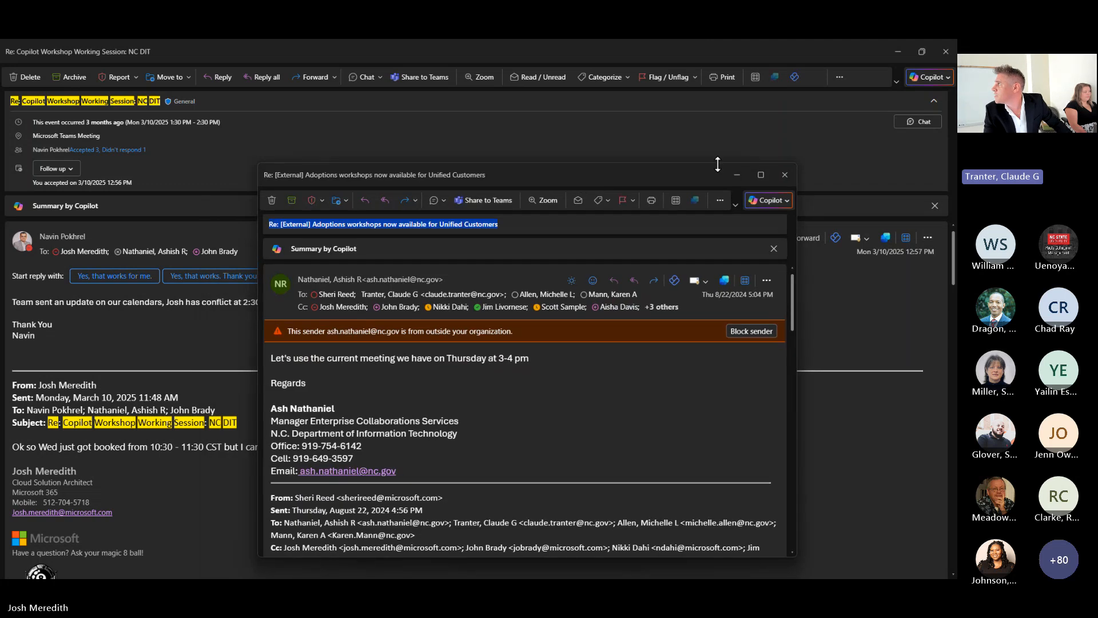
{"action": "left_click", "coordinate": [760, 175]}
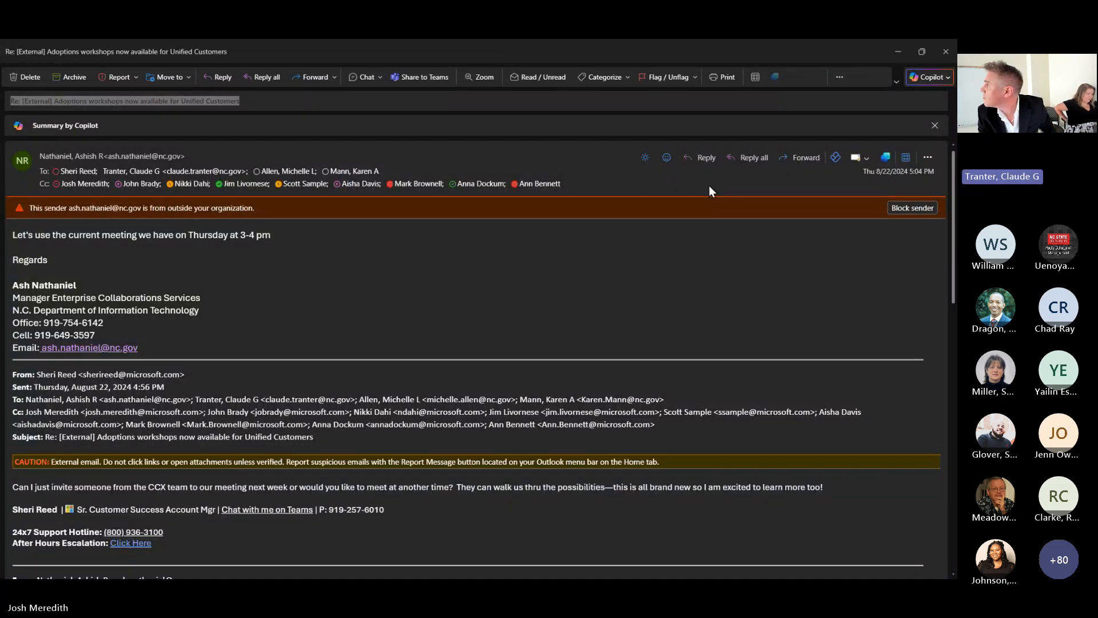
{"action": "left_click", "coordinate": [703, 159]}
{"action": "left_click", "coordinate": [710, 162]}
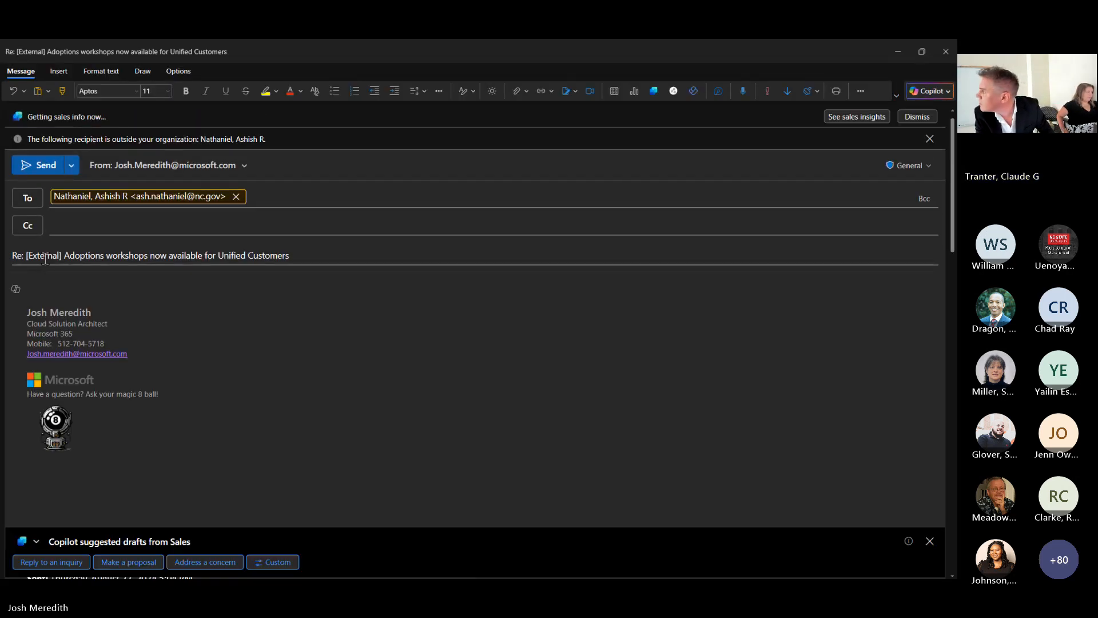
Step: Enter a Copilot draft prompt about the NC innovation summit and its preparation requirements, emphasizing that users need a Copilot license
{"action": "left_click", "coordinate": [19, 287]}
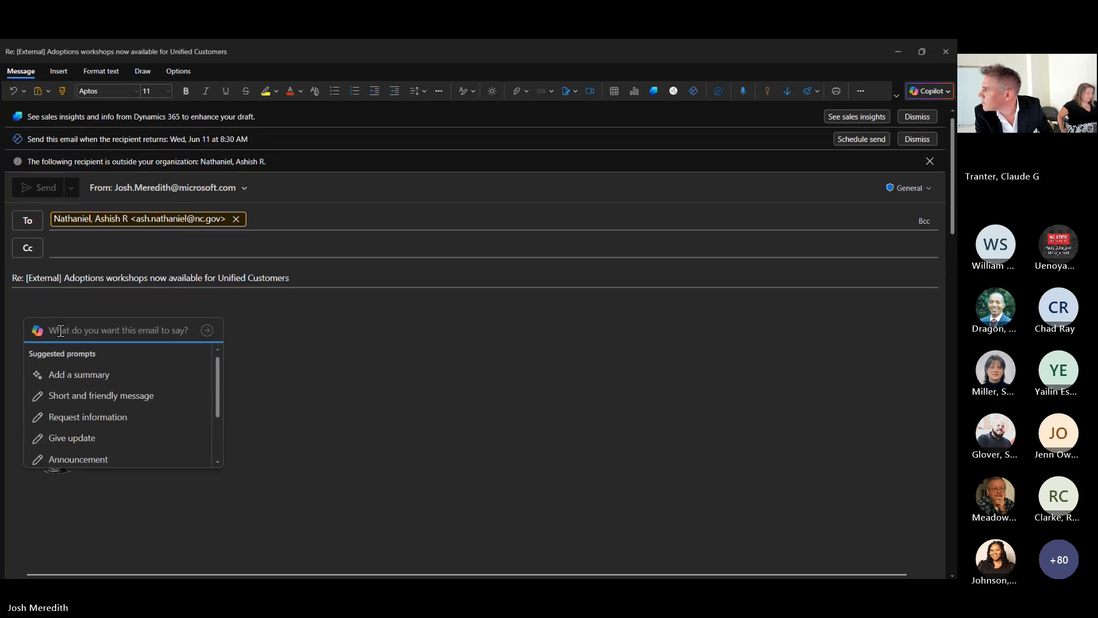
{"action": "key", "text": "ctrl+v"}
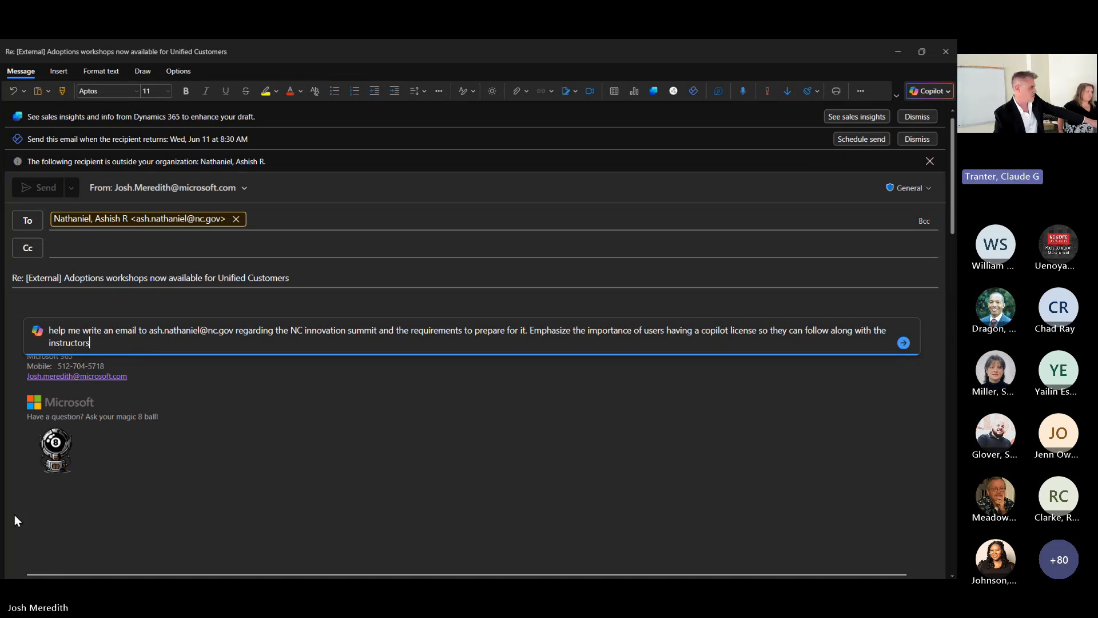
Step: Examine the quoted email thread for the workshop modules offered and the proposed meeting time
{"action": "scroll", "coordinate": [151, 499], "scroll_direction": "down", "scroll_amount": 1}
{"action": "scroll", "coordinate": [151, 499], "scroll_direction": "down", "scroll_amount": 10}
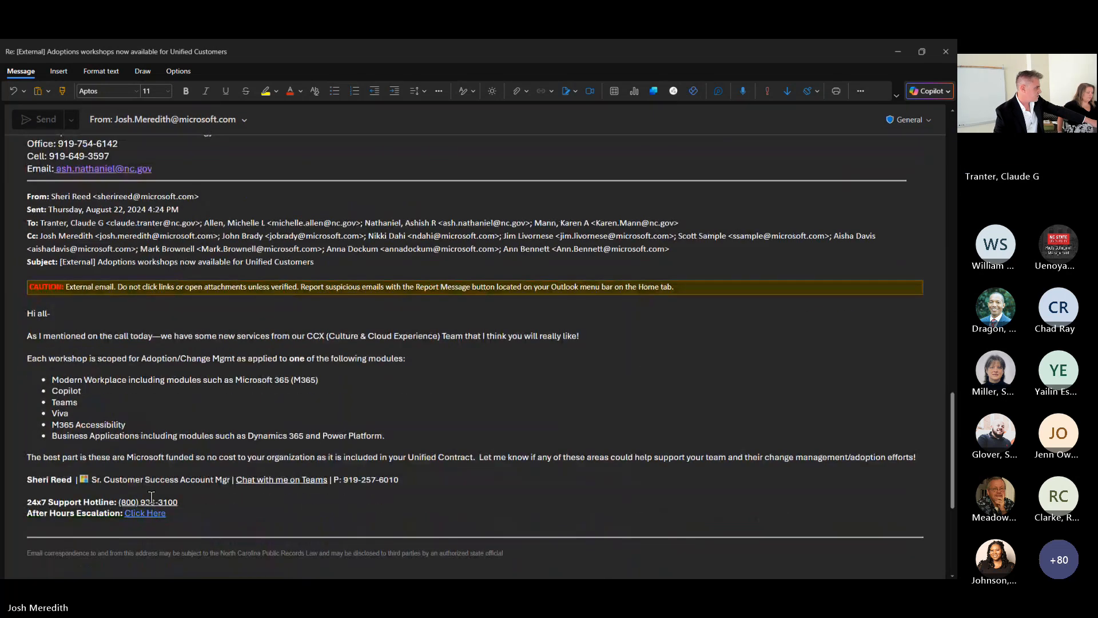
{"action": "scroll", "coordinate": [152, 497], "scroll_direction": "down", "scroll_amount": 5}
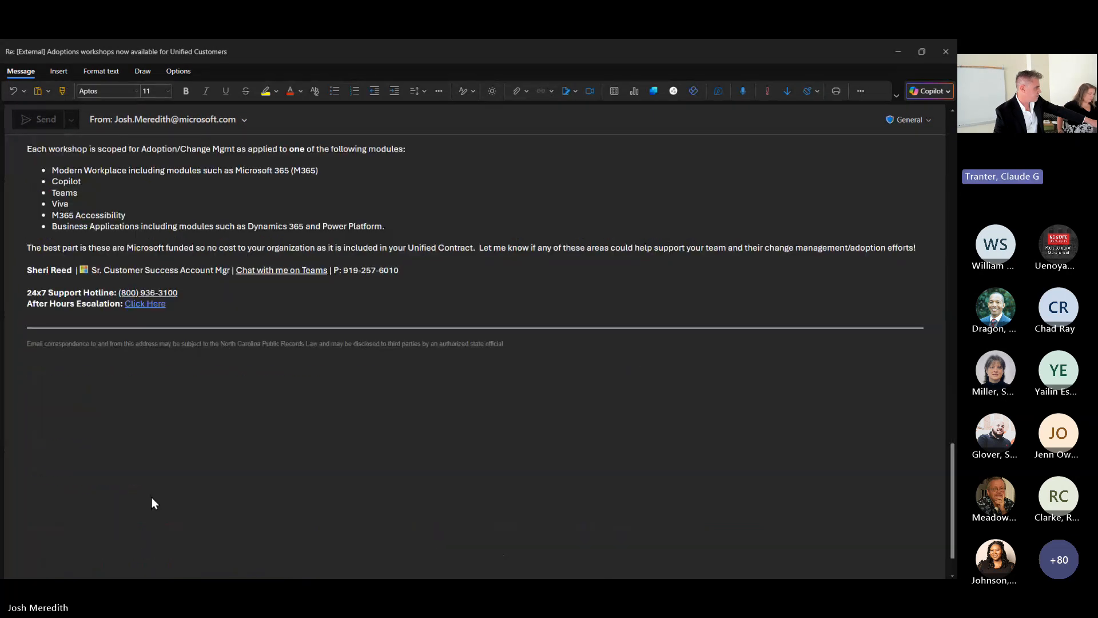
{"action": "scroll", "coordinate": [154, 495], "scroll_direction": "down", "scroll_amount": 1}
{"action": "scroll", "coordinate": [155, 494], "scroll_direction": "up", "scroll_amount": 8}
{"action": "scroll", "coordinate": [155, 495], "scroll_direction": "up", "scroll_amount": 10}
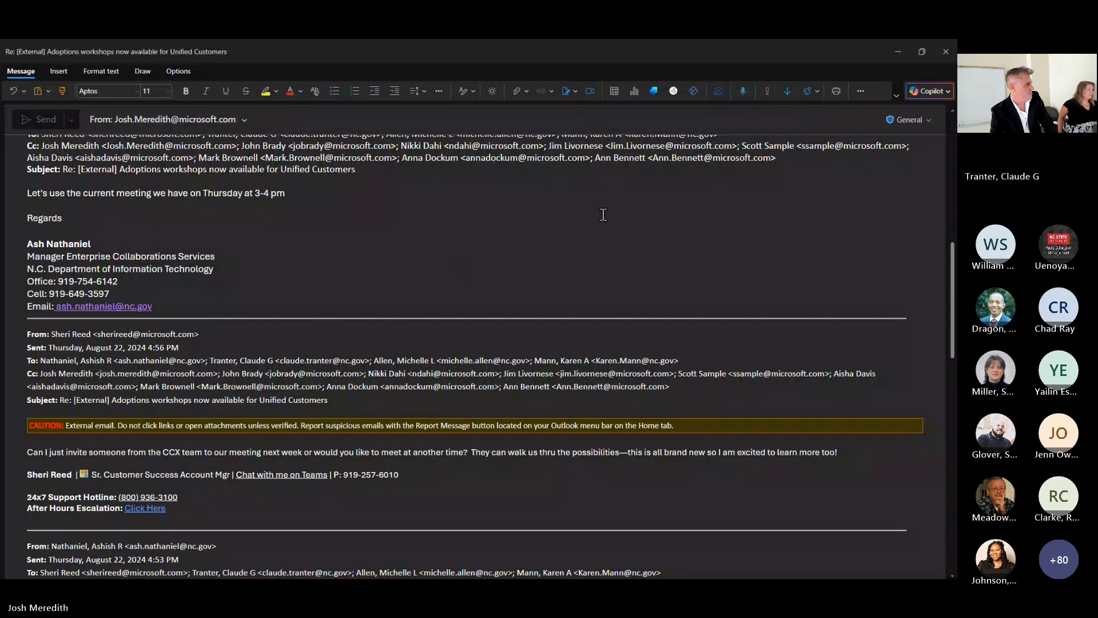
{"action": "scroll", "coordinate": [678, 180], "scroll_direction": "up", "scroll_amount": 10}
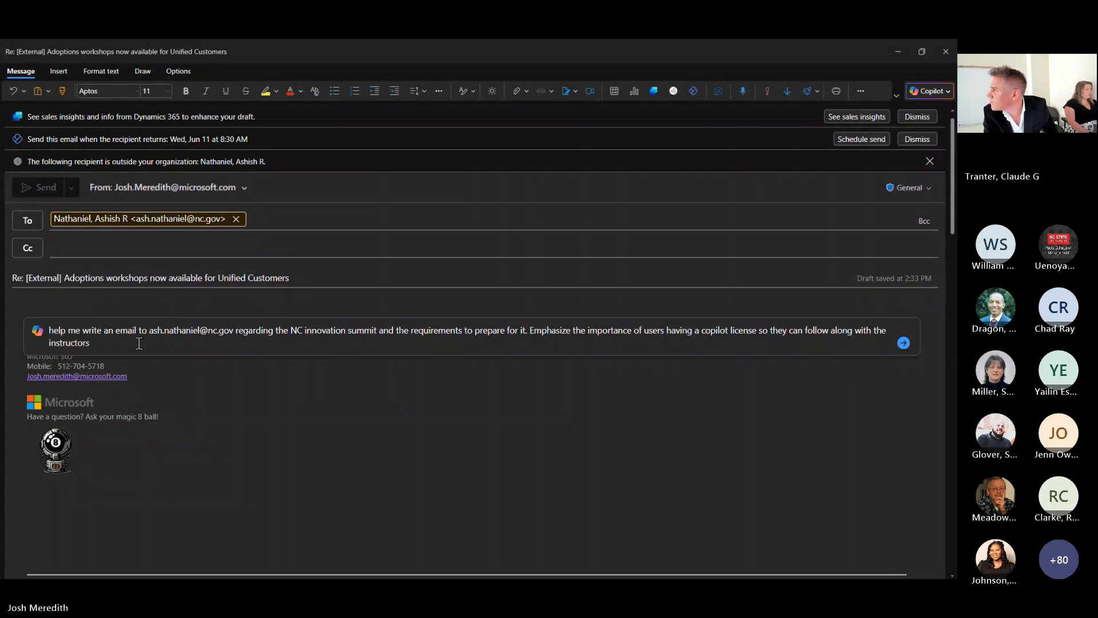
Step: Replace the prompt and generate an enthusiastic professional acknowledgement that details accessibility and M365 Copilot and schedules the call for Thursday at 3PM
{"action": "left_click_drag", "start_coordinate": [143, 343], "coordinate": [43, 332]}
{"action": "type", "text": "I am assisting this customer to adopt m365 copilot. Acknowledge the email in an enthusiastic professional tone providing details on accessibility and M365 Copilot scheduling the call for Thursday at 3PM."}
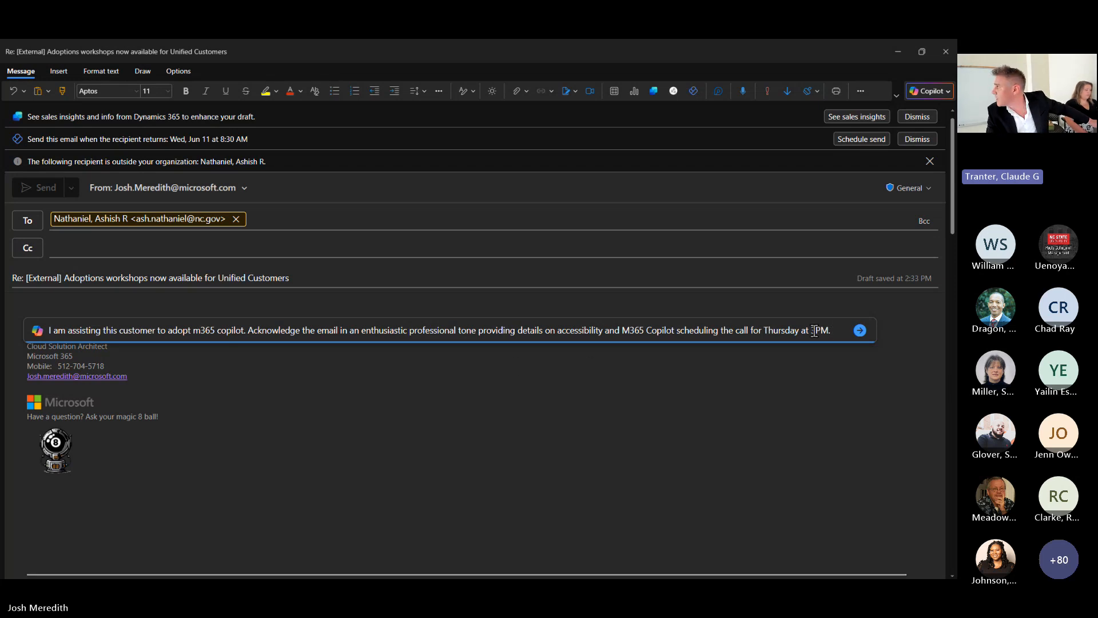
{"action": "left_click", "coordinate": [859, 331]}
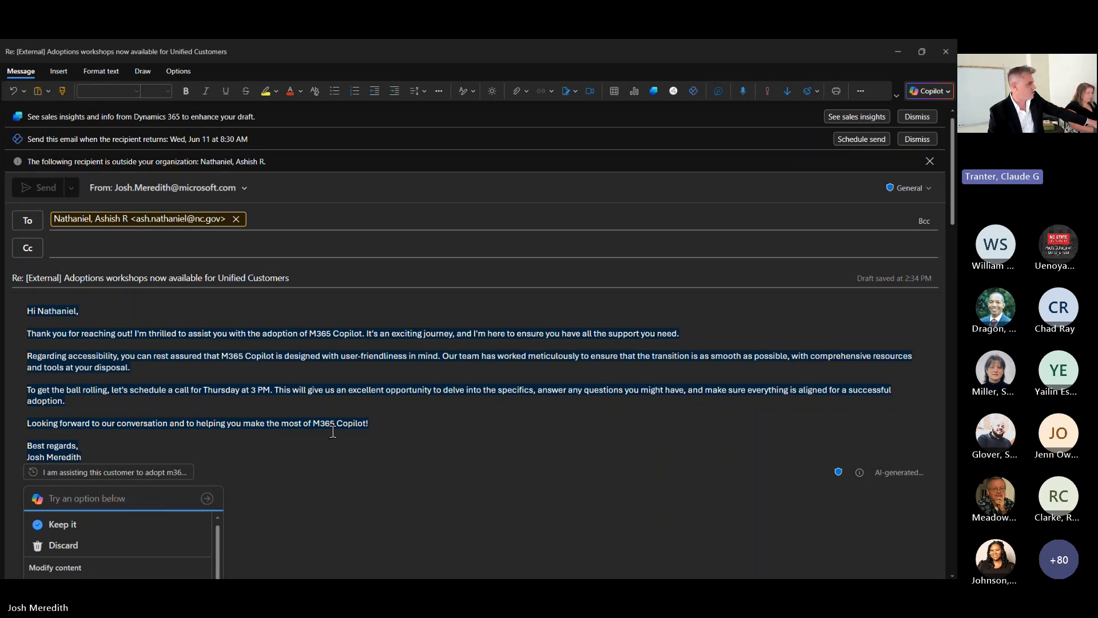
Step: Have Copilot rework the generated reply with the instruction "write this in my voice"
{"action": "left_click_drag", "start_coordinate": [372, 426], "coordinate": [201, 398]}
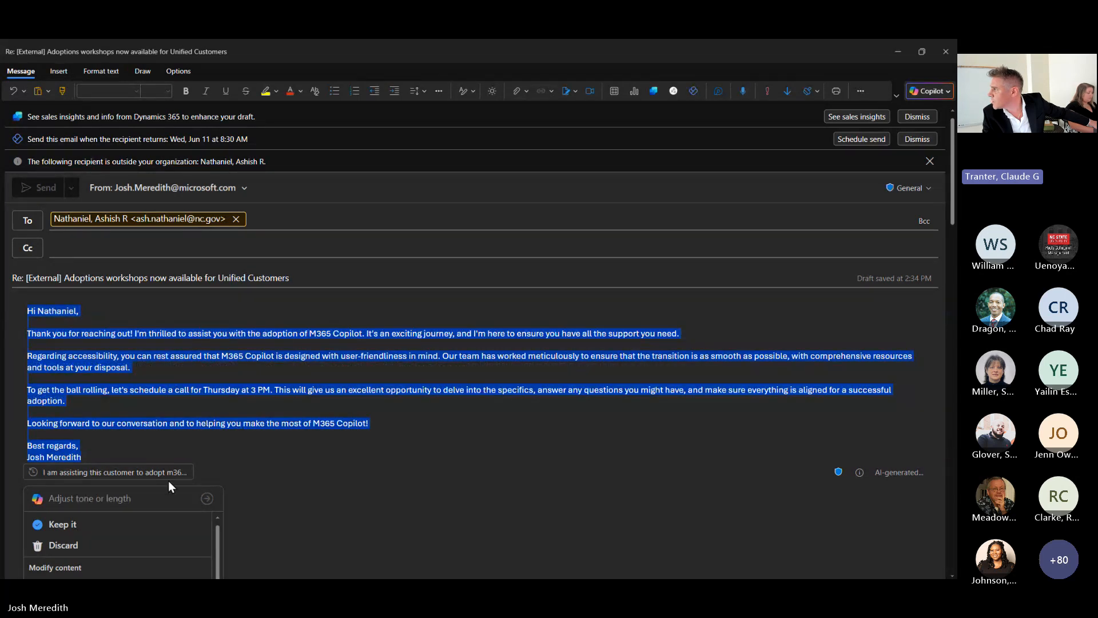
{"action": "left_click", "coordinate": [165, 502]}
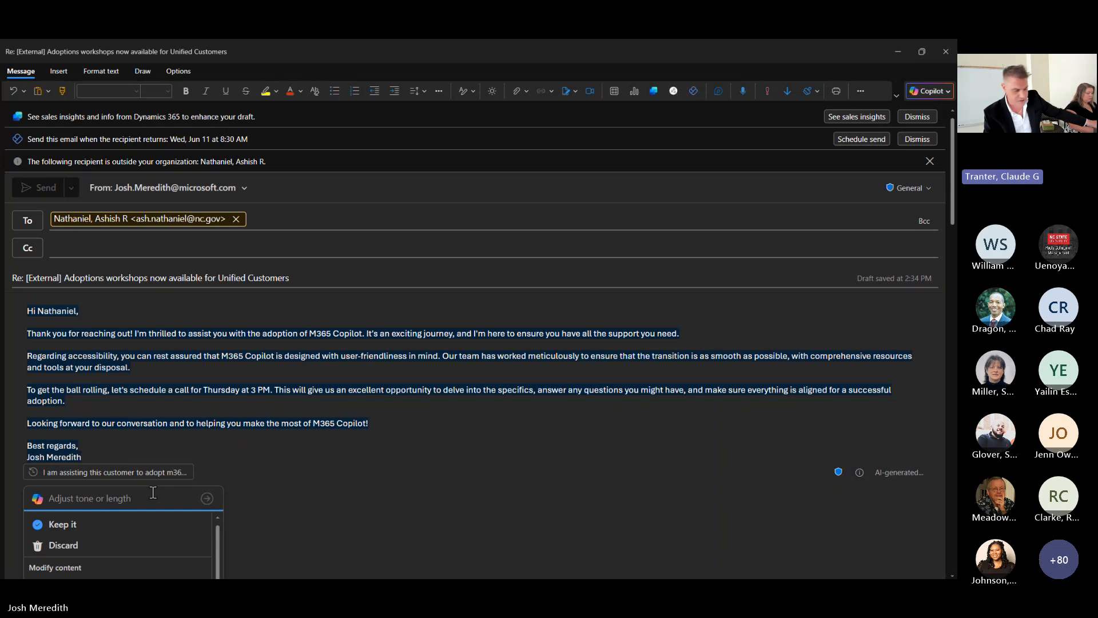
{"action": "type", "text": "write "}
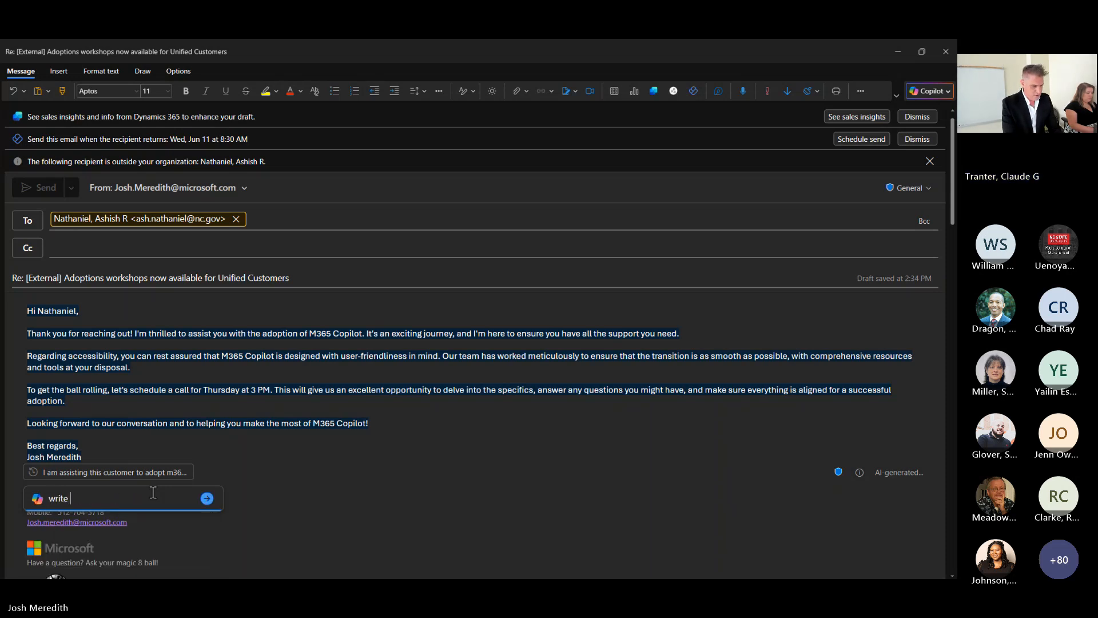
{"action": "type", "text": "this in my voice"}
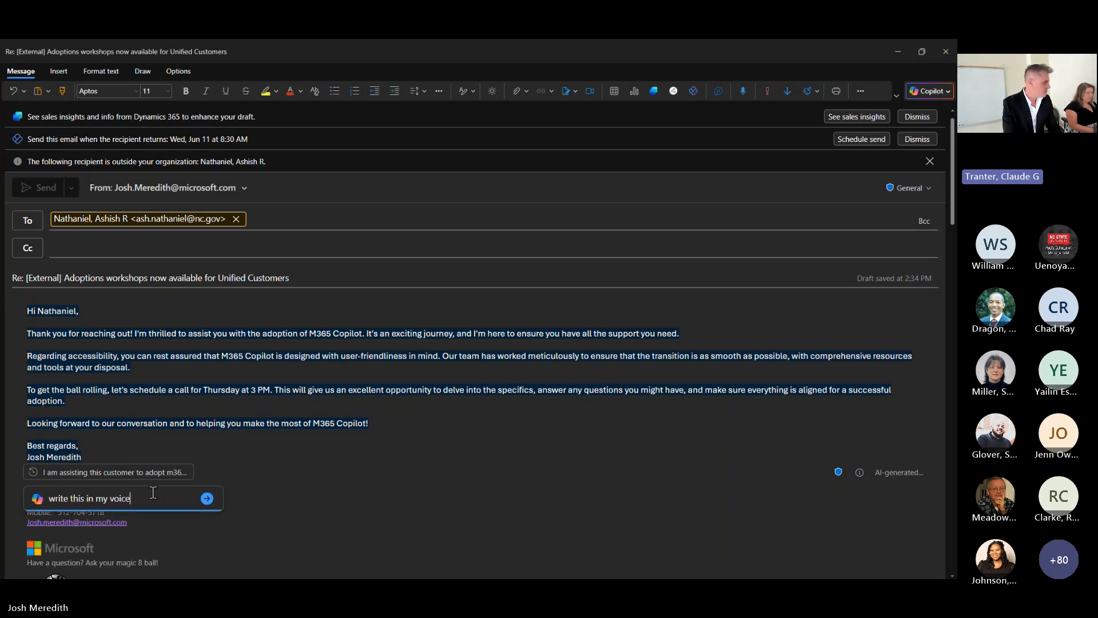
{"action": "key", "text": "Return"}
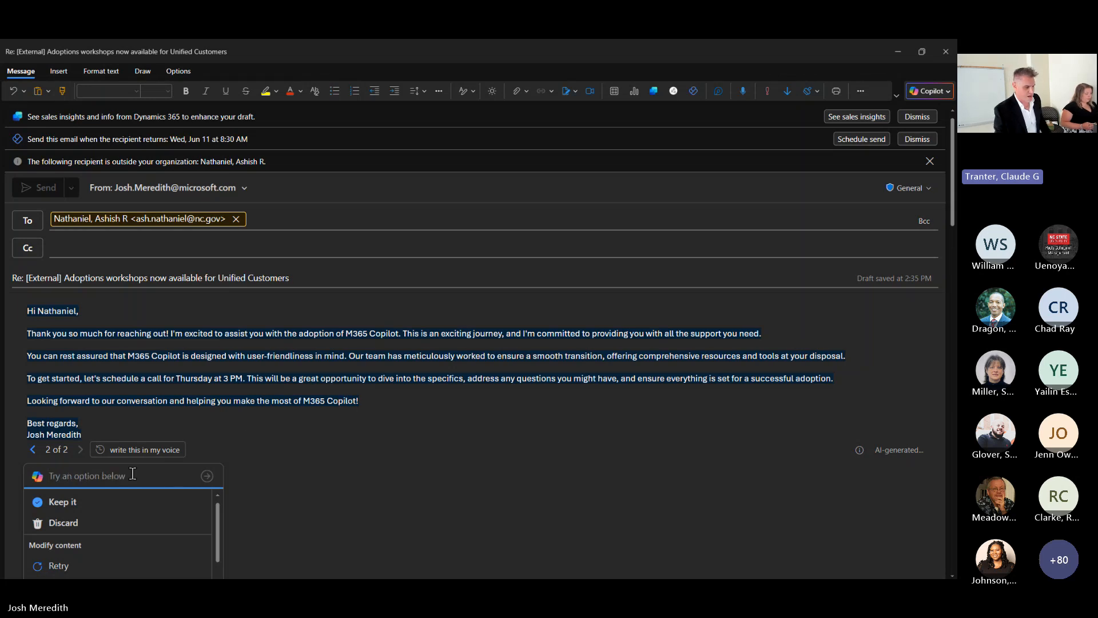
Step: Have Copilot revise the reply again with the instruction "make this more casual"
{"action": "type", "text": "make this more "}
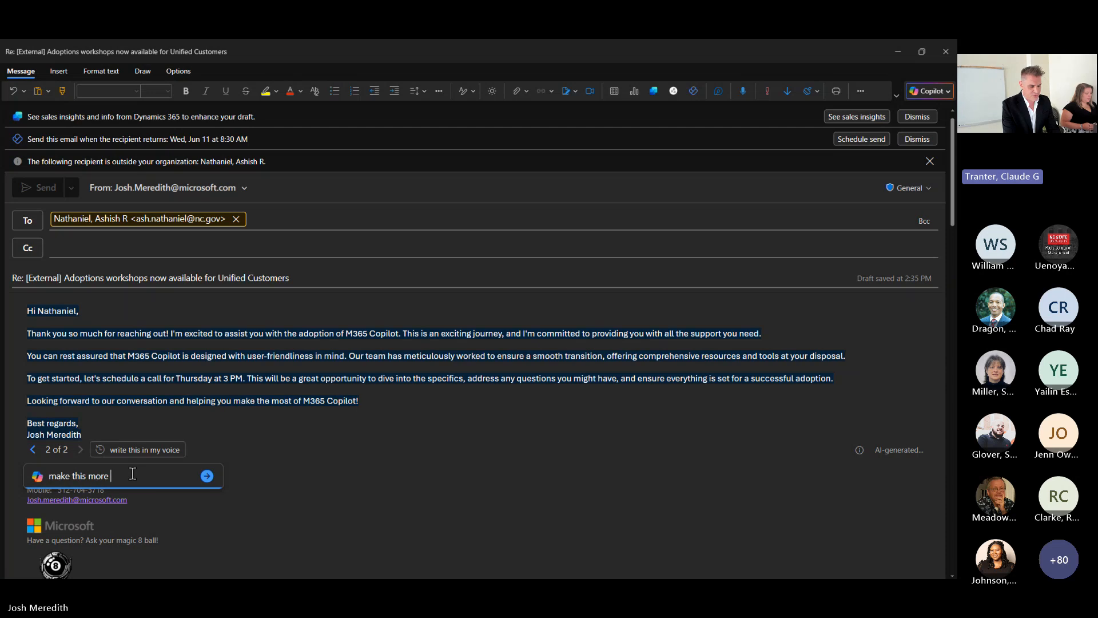
{"action": "type", "text": "casual"}
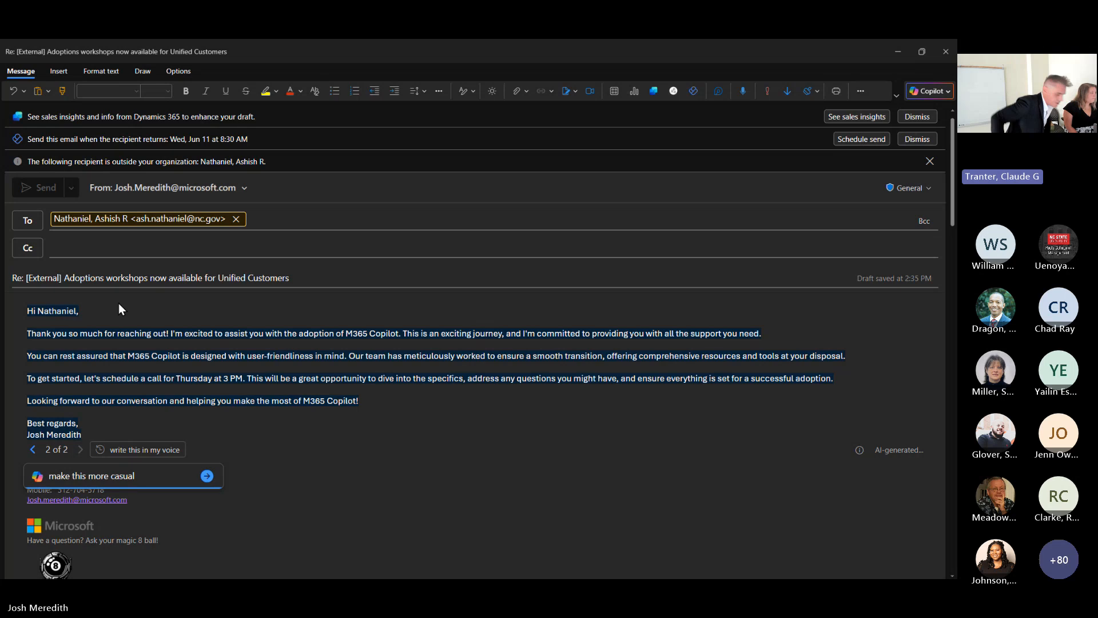
{"action": "key", "text": "Return"}
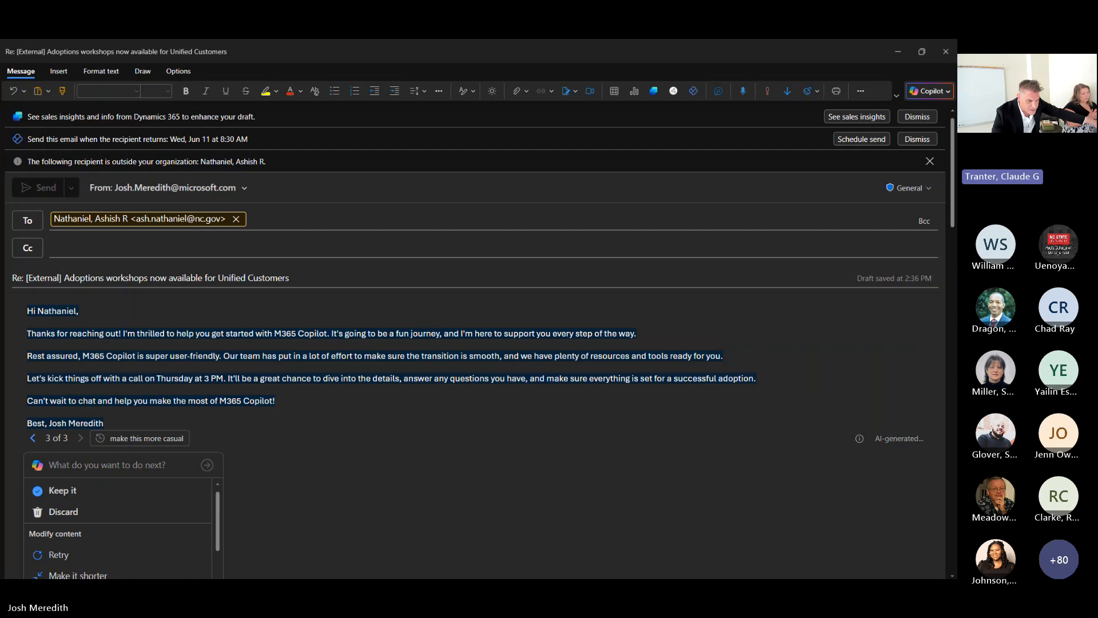
Step: Switch to M365 Copilot chat in the browser and ask in Web mode how the past month's emails or chats are perceived and what to improve
{"action": "key", "text": "alt+Tab"}
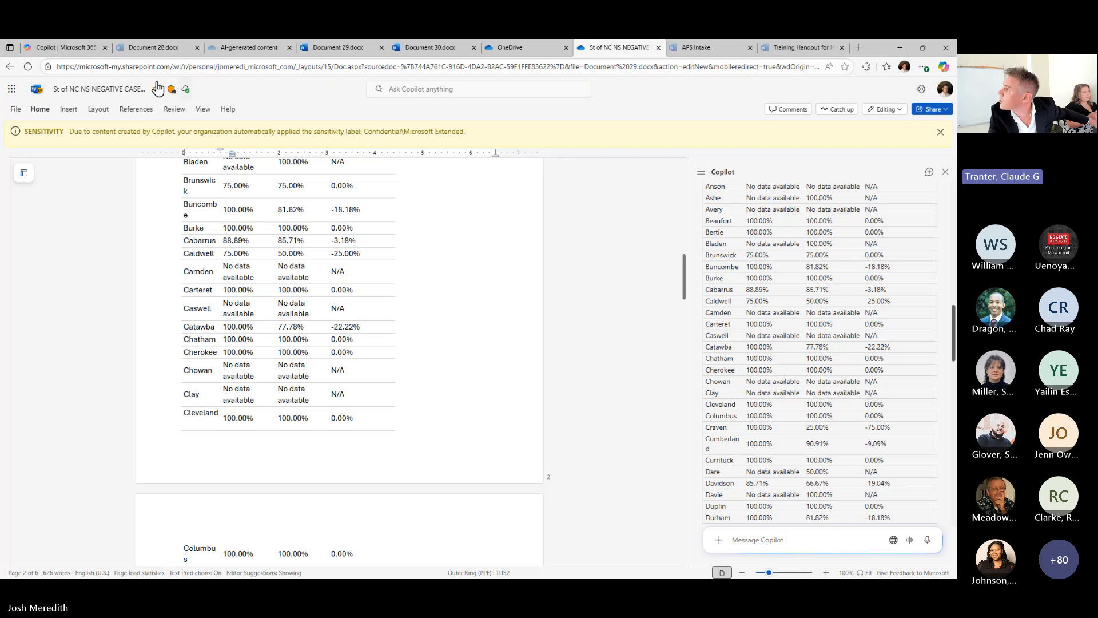
{"action": "left_click", "coordinate": [77, 48]}
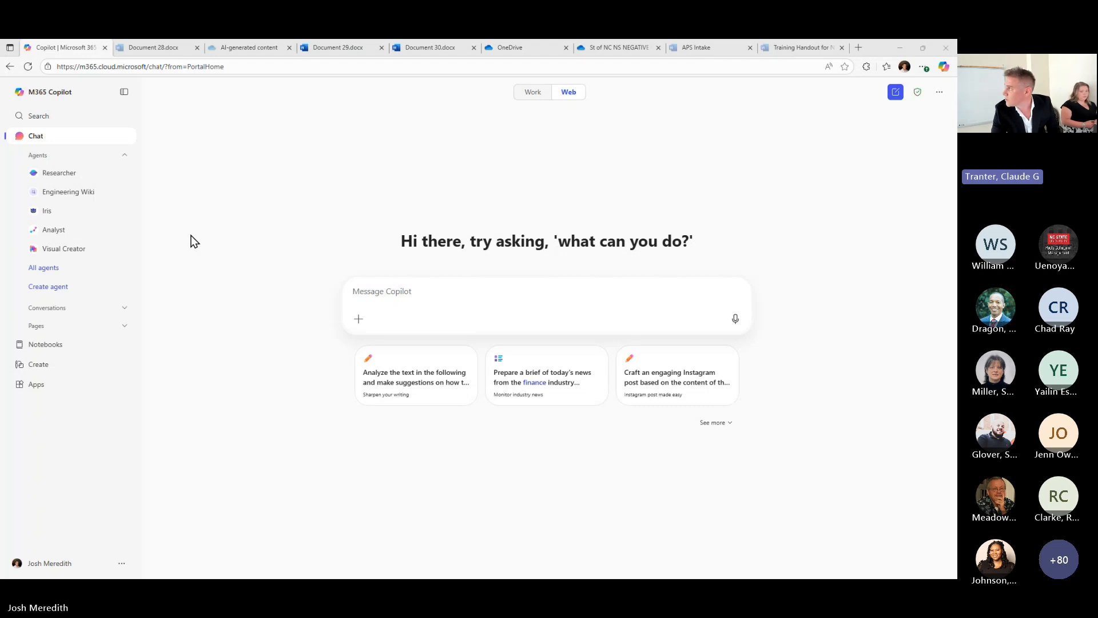
{"action": "left_click", "coordinate": [378, 287]}
{"action": "type", "text": "What is common perception of me based on my past 1 month emails (or chats) and what do you think I can improve in my email/chat writing style?"}
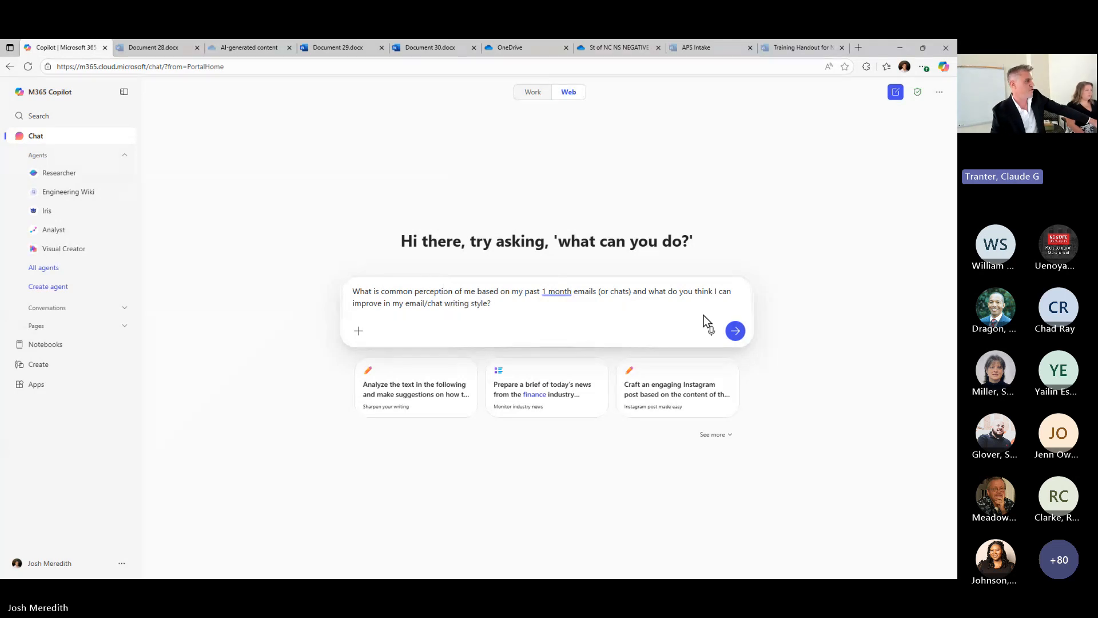
{"action": "left_click", "coordinate": [734, 331]}
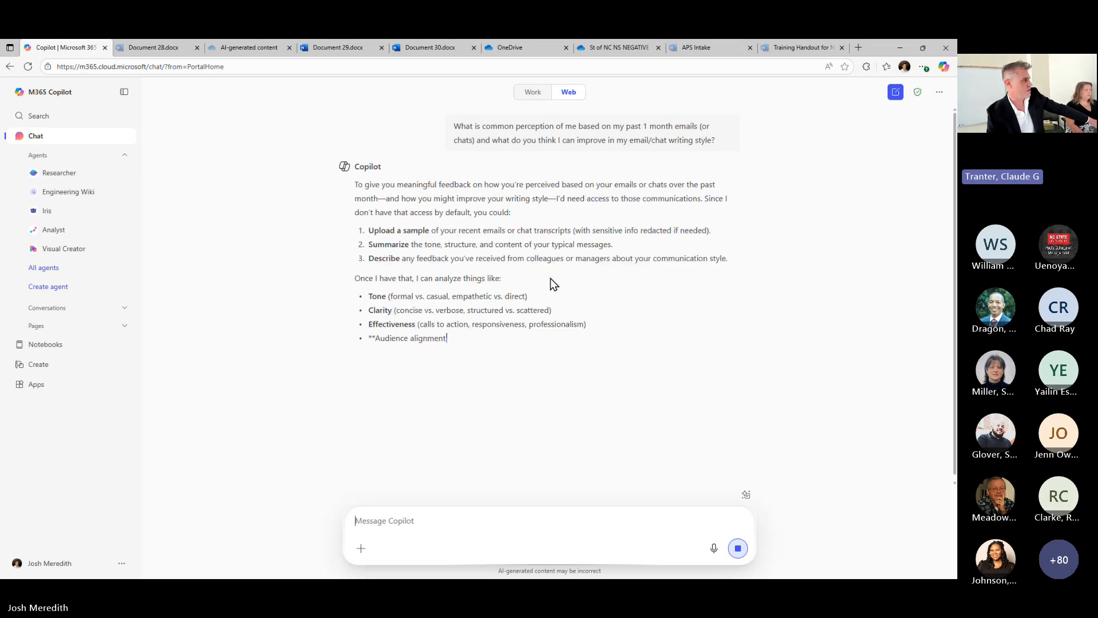
Step: Ask the same question about perception and email/chat writing style in Work mode and read through the improvement suggestions
{"action": "left_click", "coordinate": [538, 93]}
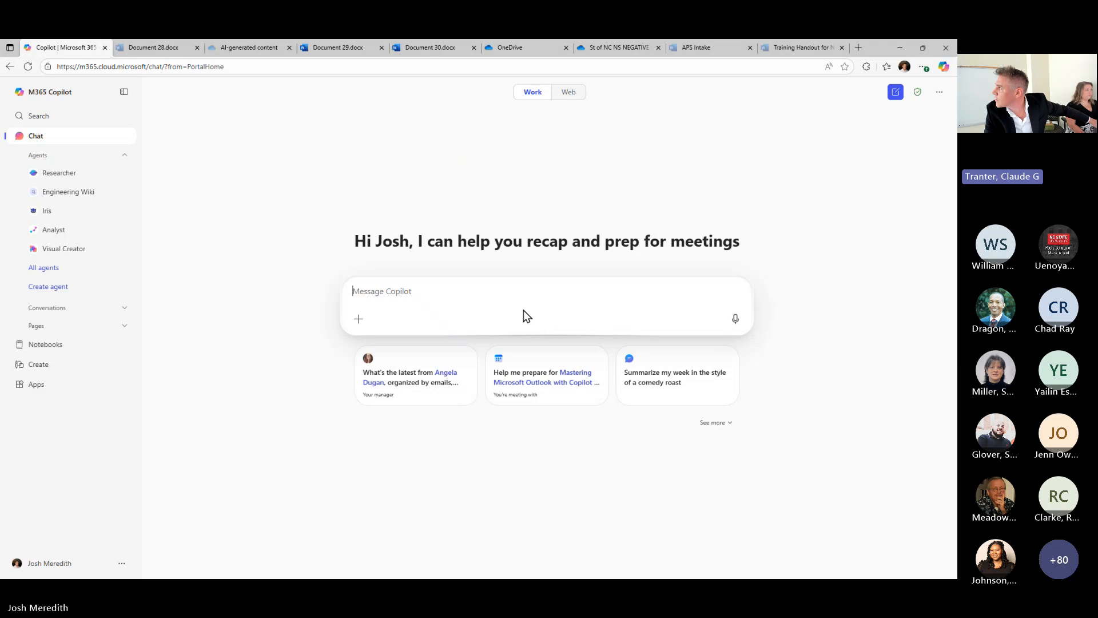
{"action": "left_click", "coordinate": [515, 291]}
{"action": "type", "text": "What is common perception of me based on my past 1 month emails (or chats) and what do you think I can improve in my email/chat writing style?"}
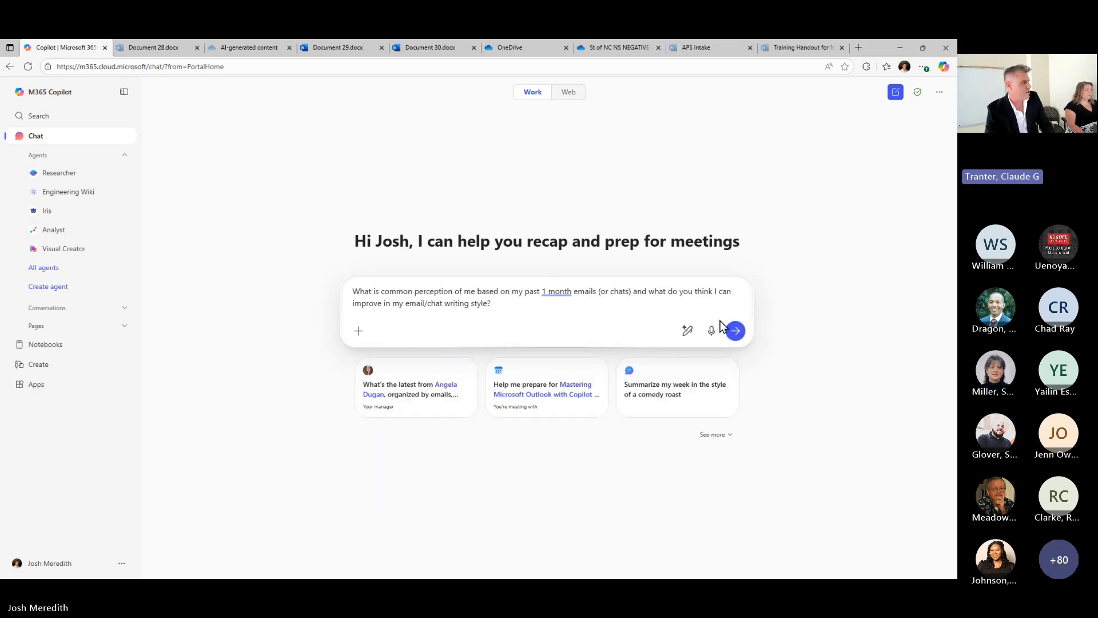
{"action": "left_click", "coordinate": [729, 329]}
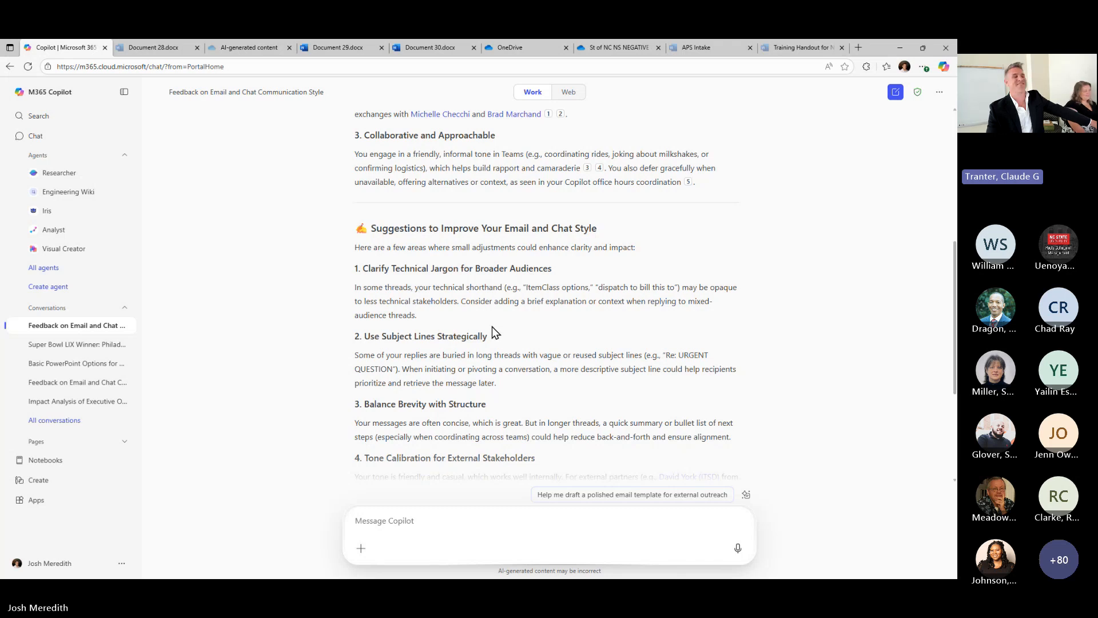
{"action": "scroll", "coordinate": [492, 327], "scroll_direction": "down", "scroll_amount": 2}
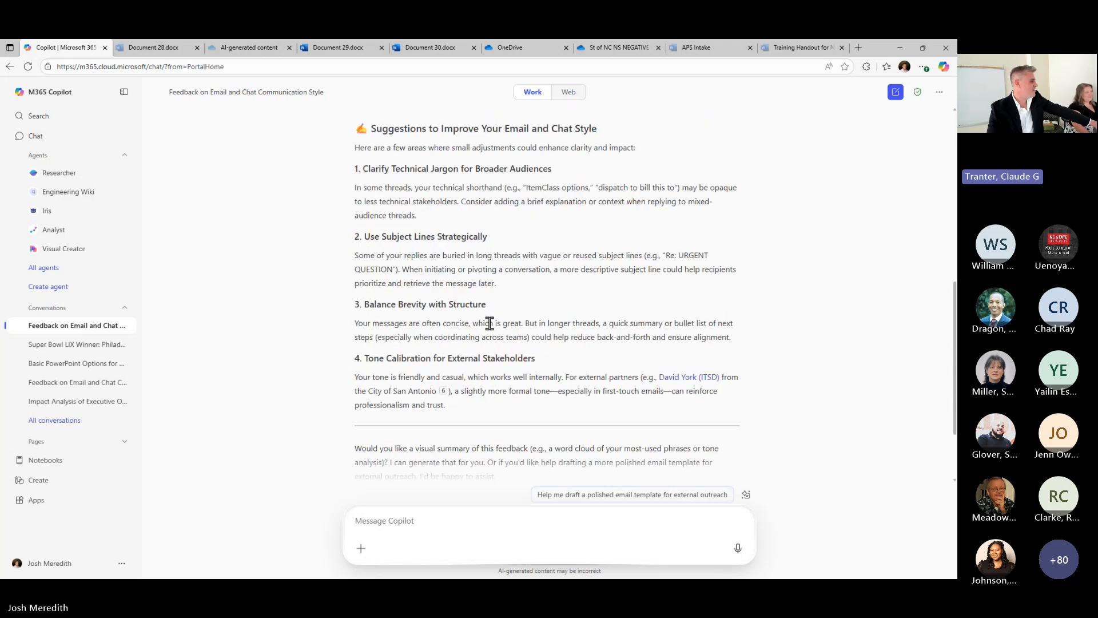